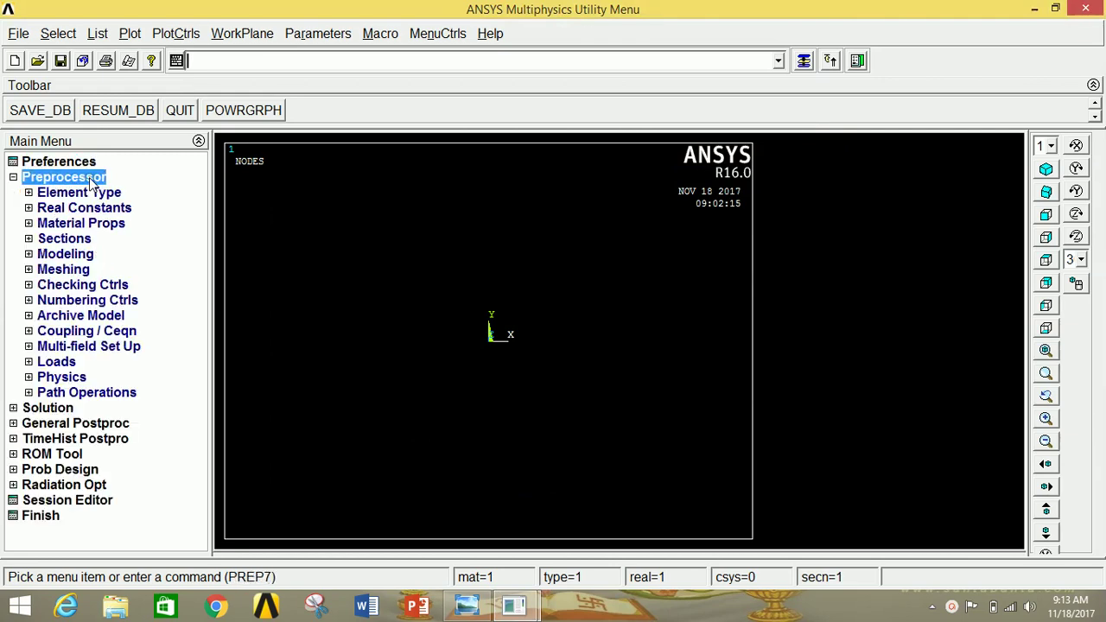
# Step: Add the structural Link element 3D finit stn 180 as element type 1
pyautogui.click(96, 193)
pyautogui.click(98, 208)
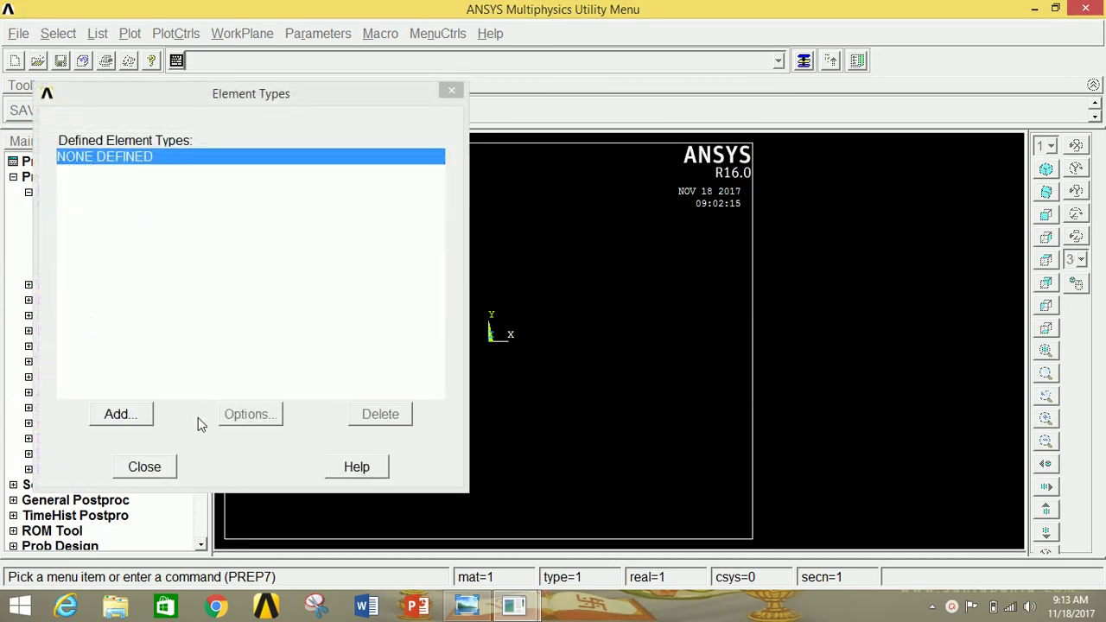
pyautogui.click(141, 415)
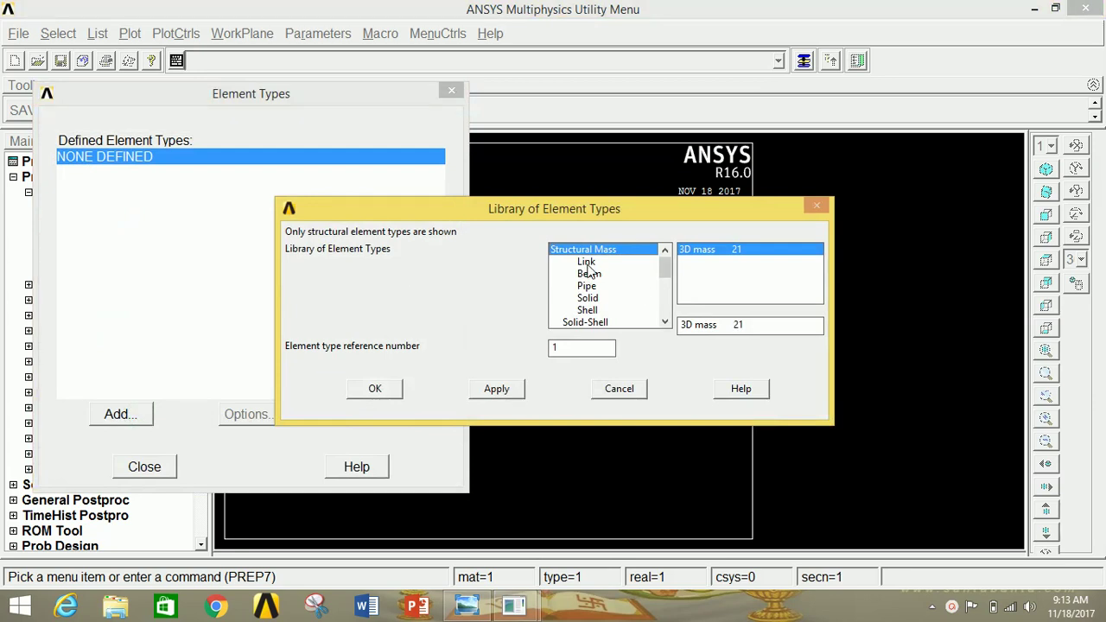
pyautogui.click(587, 262)
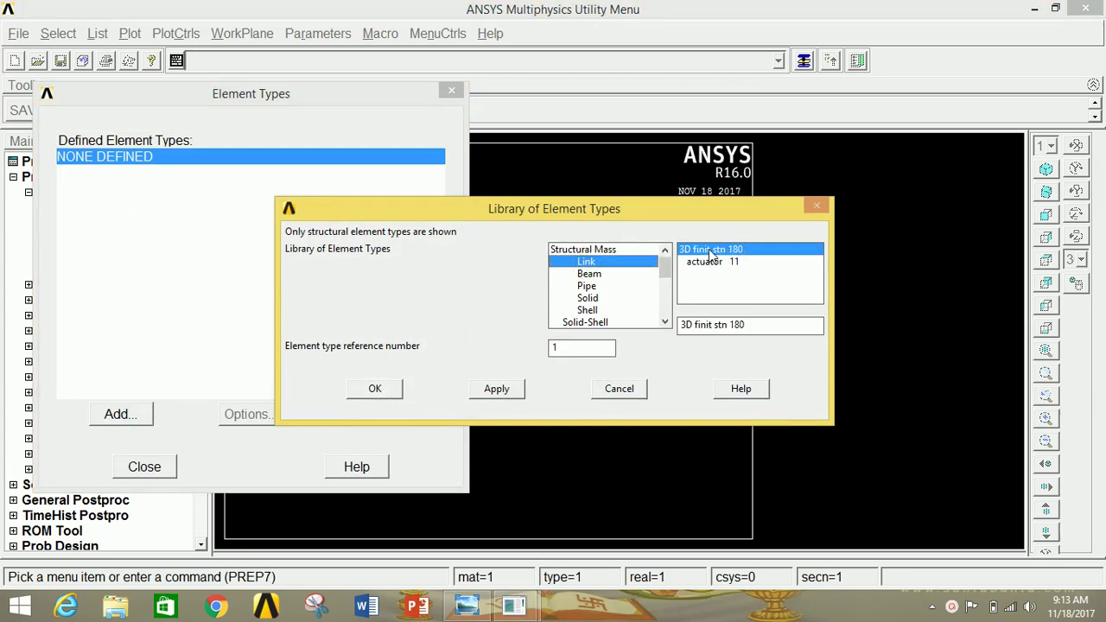
pyautogui.click(375, 388)
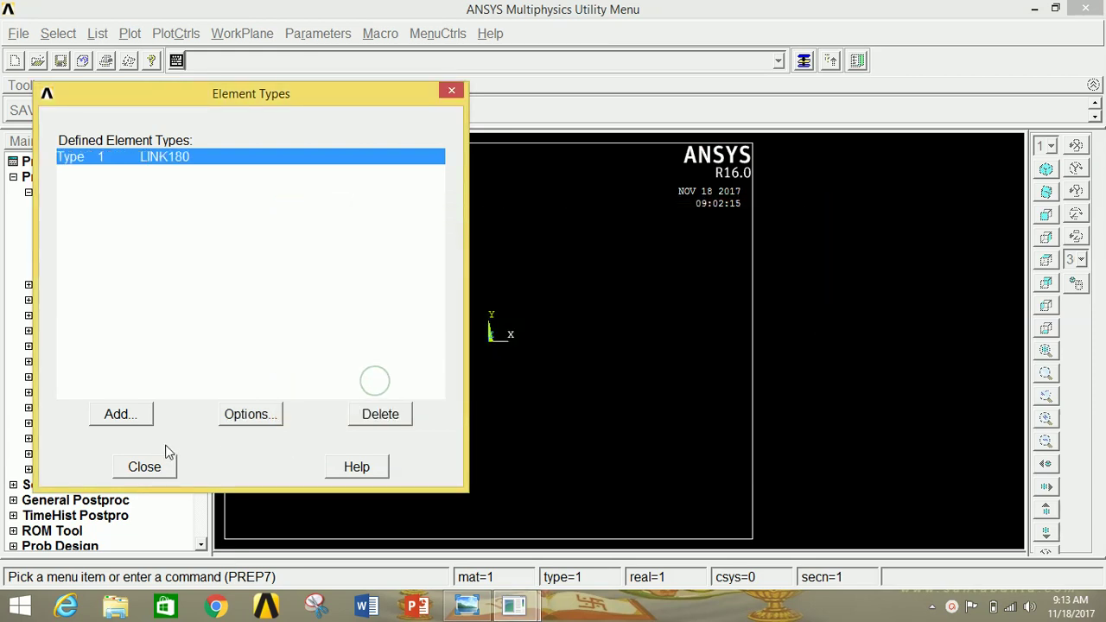
pyautogui.click(146, 466)
pyautogui.click(77, 189)
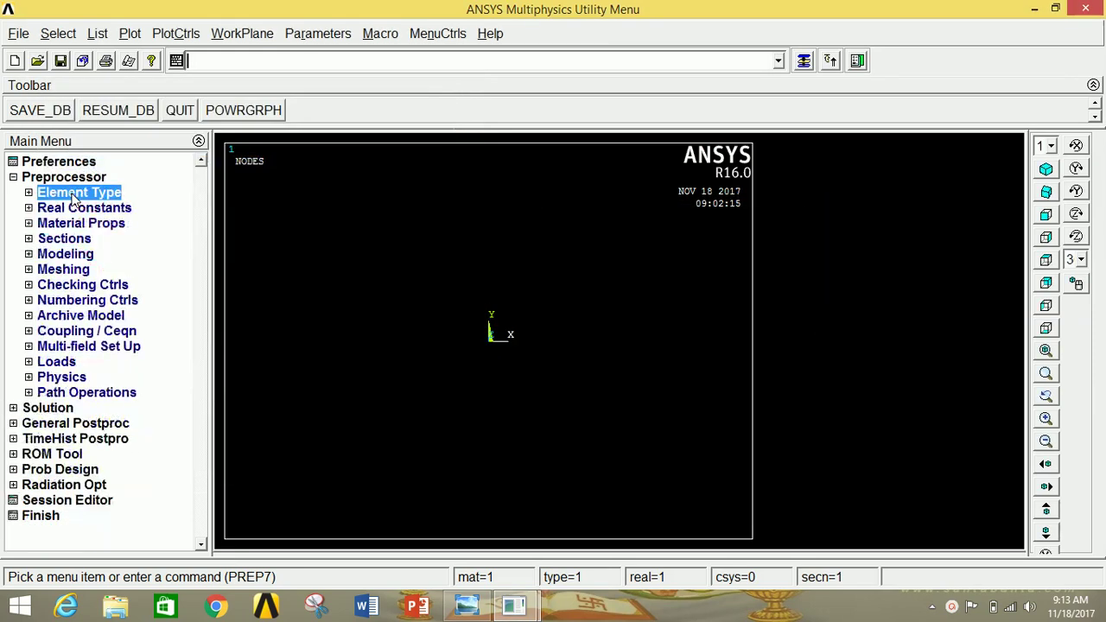
# Step: Add real constant set 1 for LINK180 with a cross-sectional area of 500
pyautogui.click(79, 208)
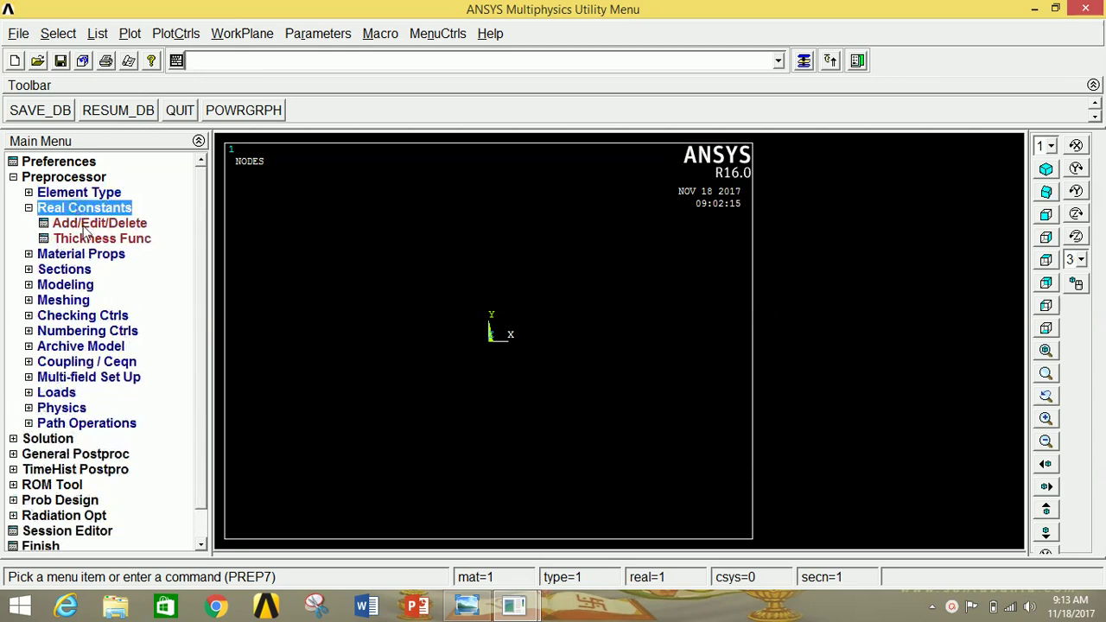
pyautogui.click(93, 225)
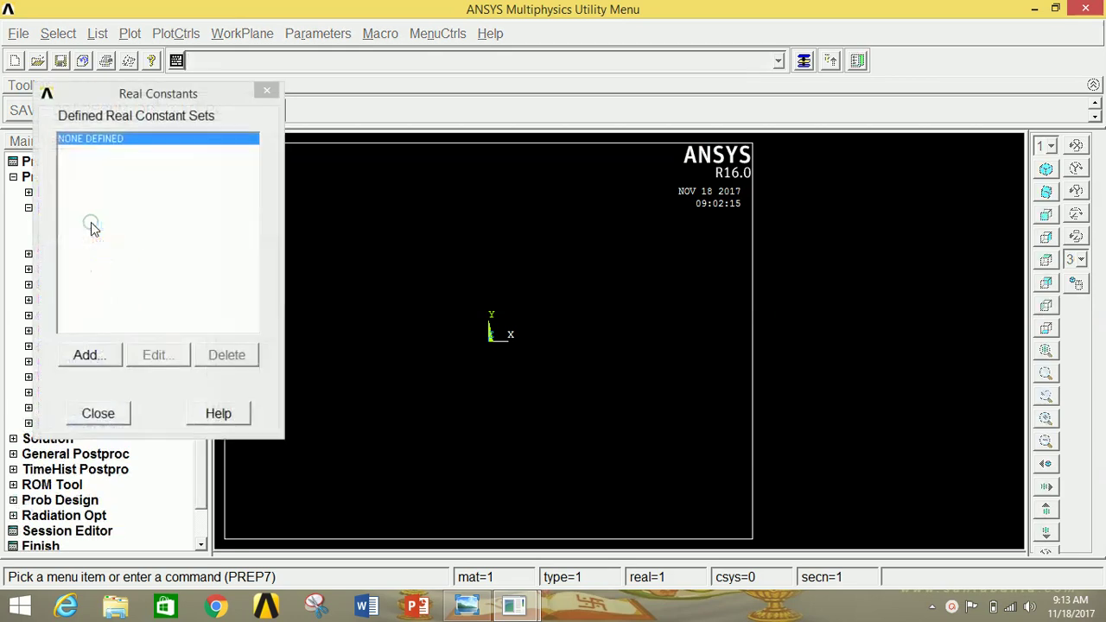
pyautogui.click(89, 351)
pyautogui.click(98, 414)
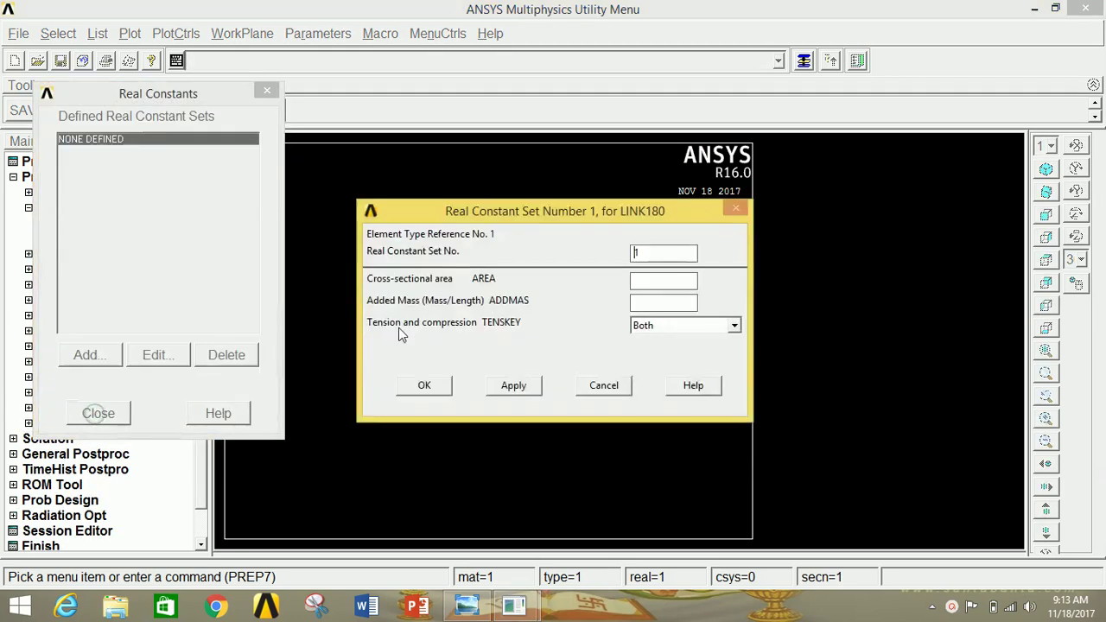
pyautogui.click(649, 284)
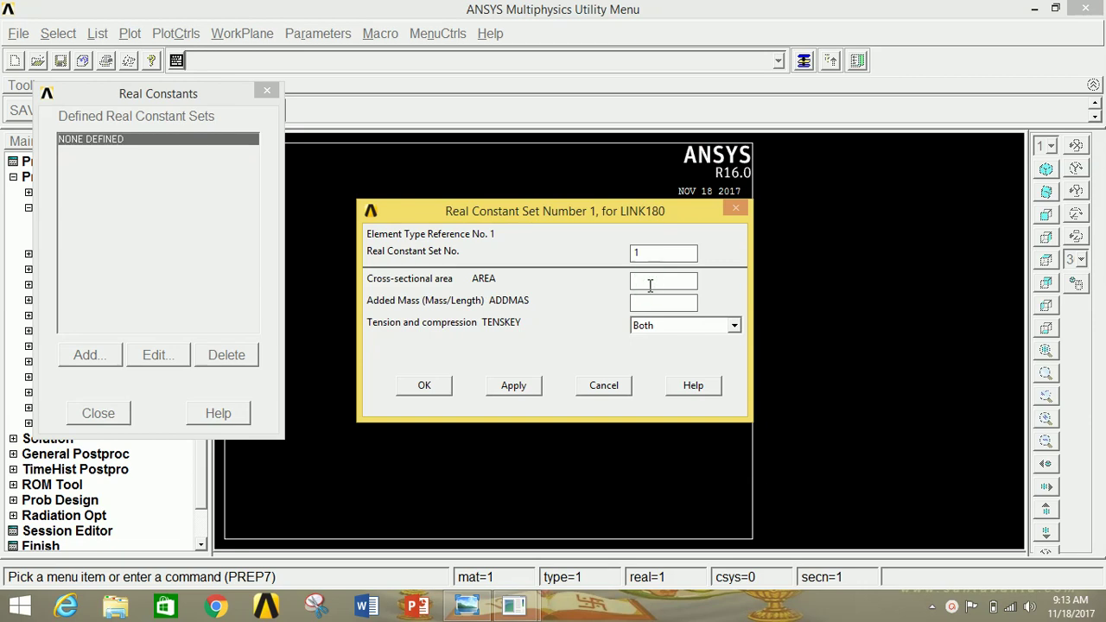
pyautogui.write('500')
pyautogui.click(441, 387)
pyautogui.click(99, 414)
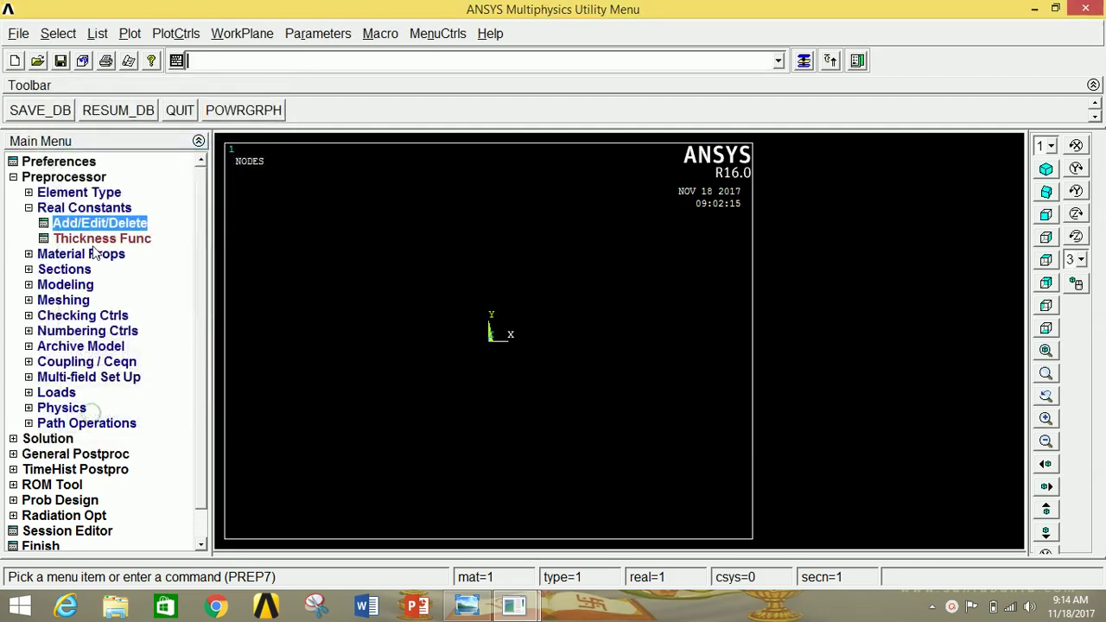
pyautogui.click(69, 208)
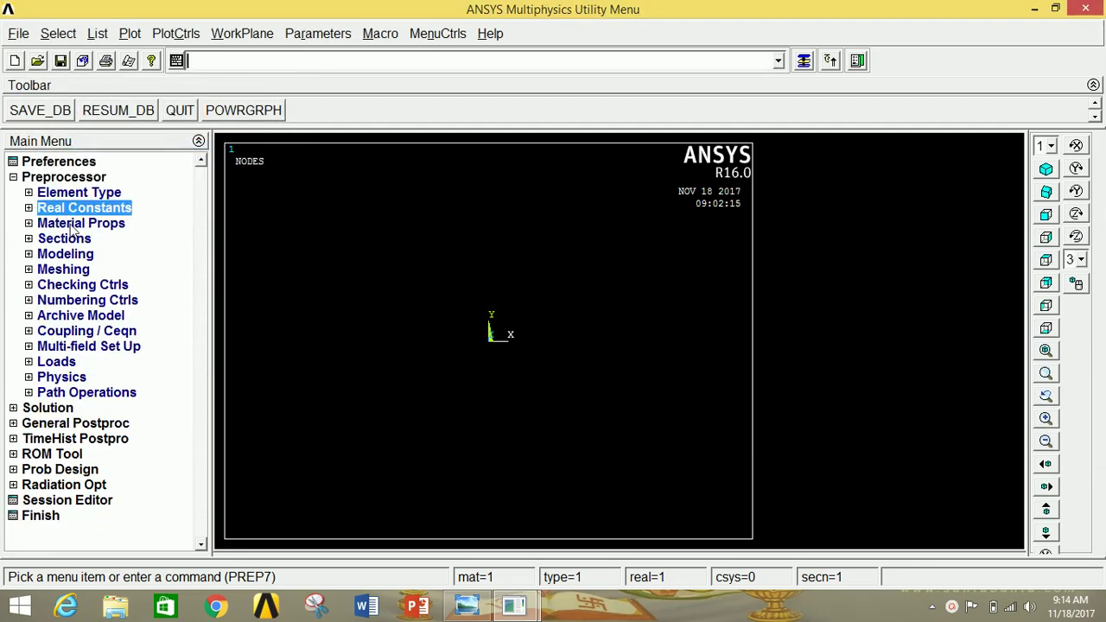
# Step: Choose the structural linear elastic isotropic behavior for material model number 1
pyautogui.click(66, 223)
pyautogui.click(87, 287)
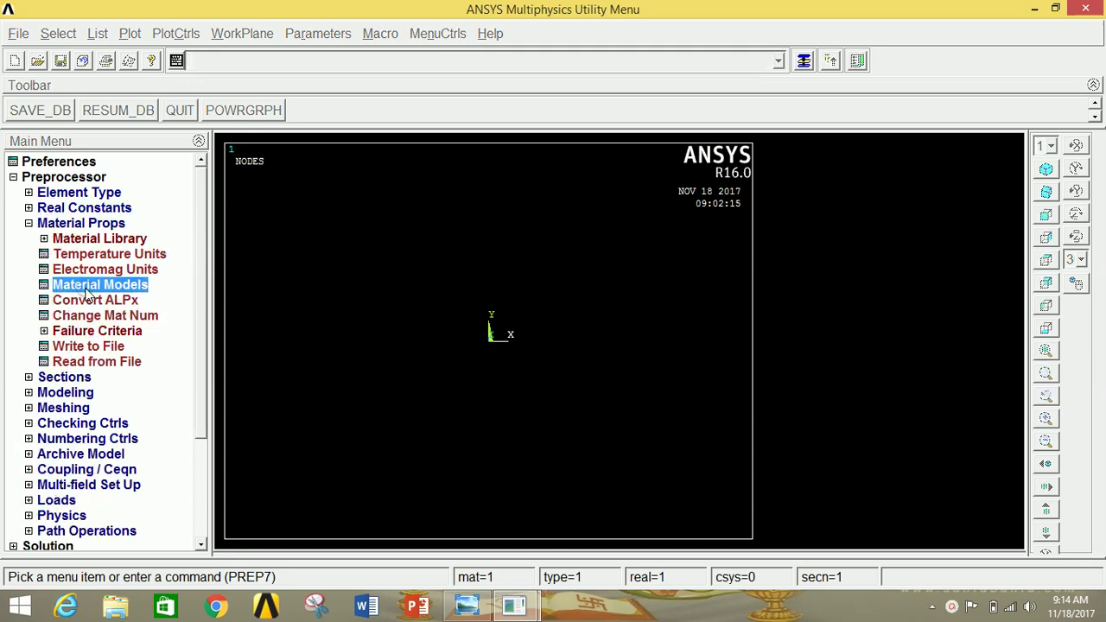
pyautogui.doubleClick(585, 276)
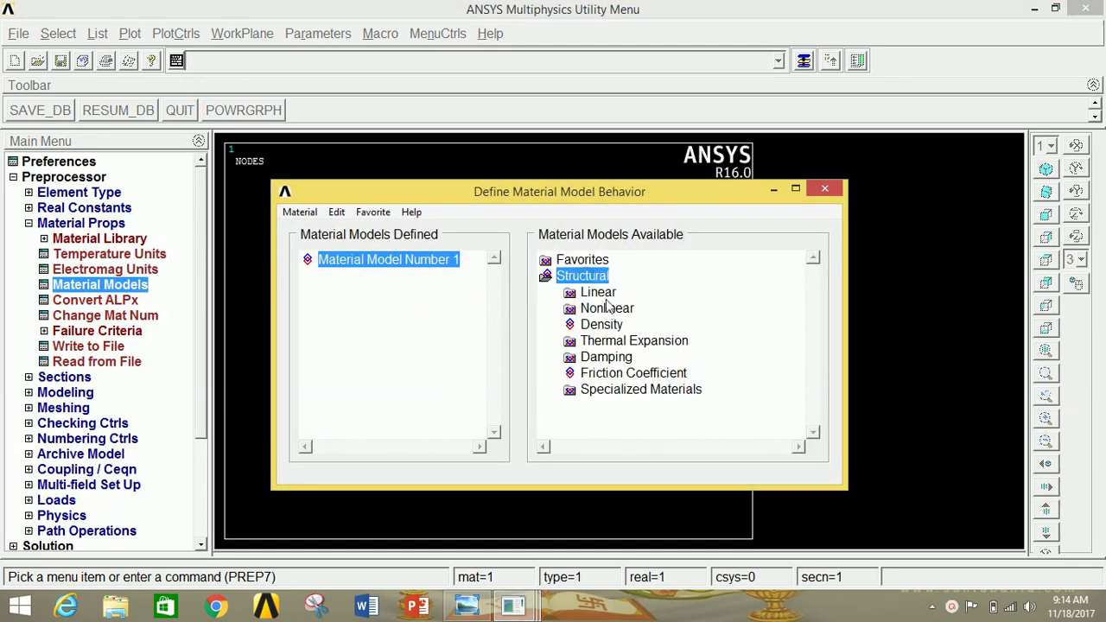
pyautogui.doubleClick(598, 292)
pyautogui.doubleClick(624, 308)
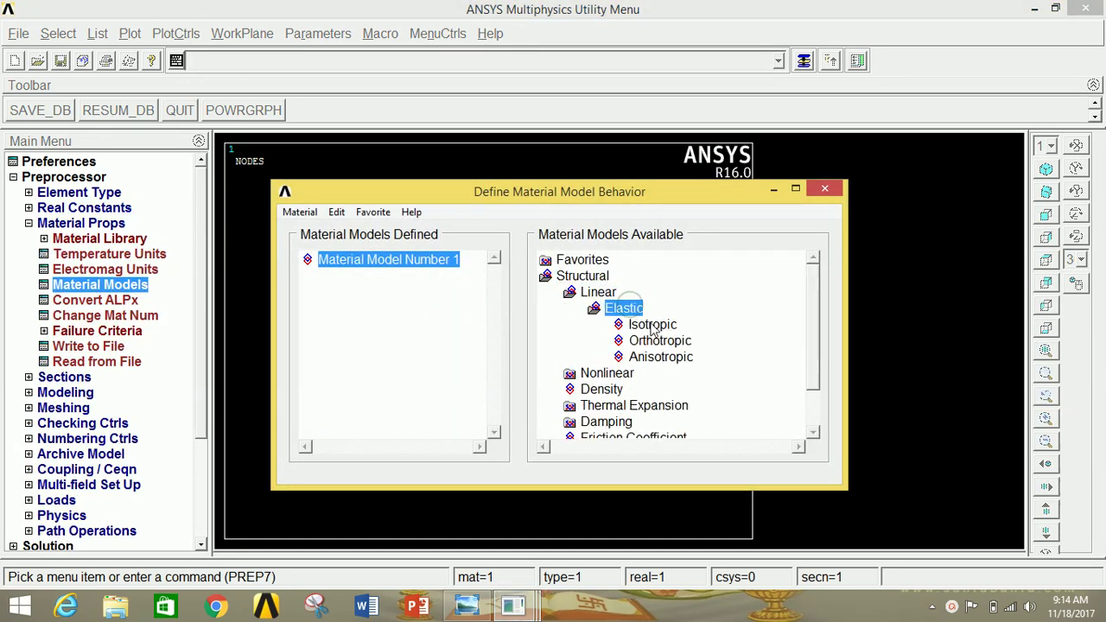
pyautogui.doubleClick(652, 325)
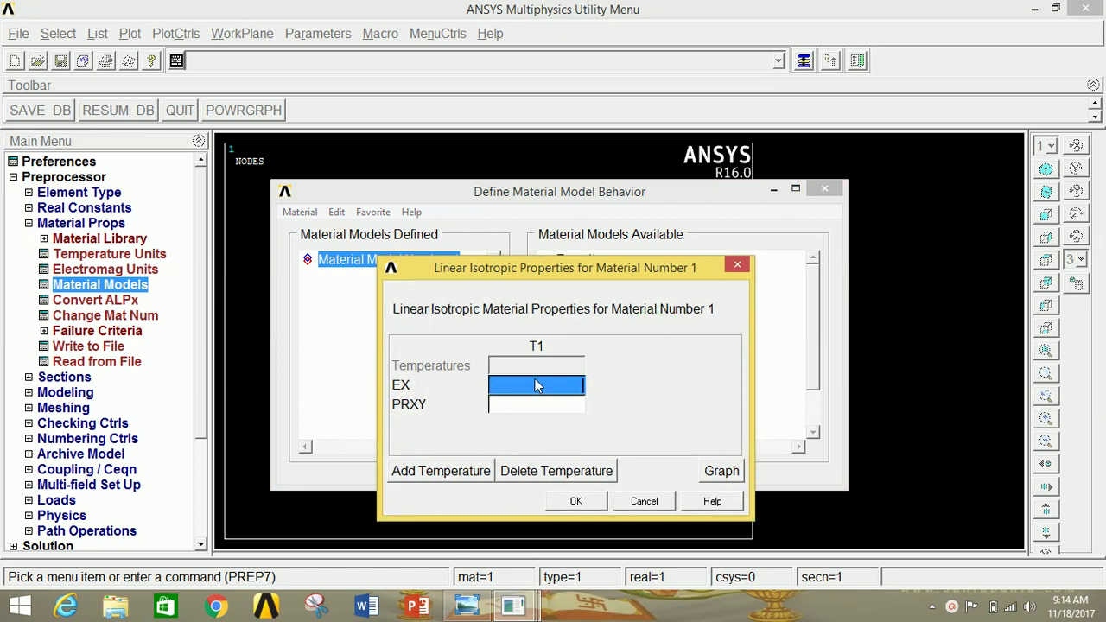
# Step: Set the material's EX to 2E5 and PRXY to 0.33, and finish the material definition
pyautogui.write('E')
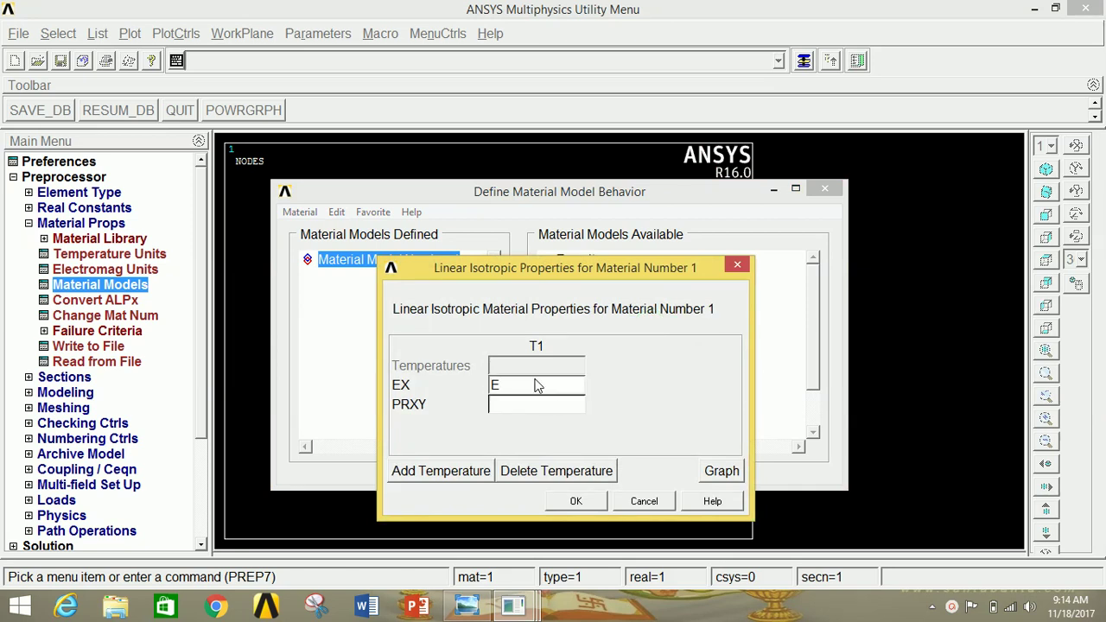
pyautogui.press('BackSpace')
pyautogui.write('2E5')
pyautogui.press('Tab')
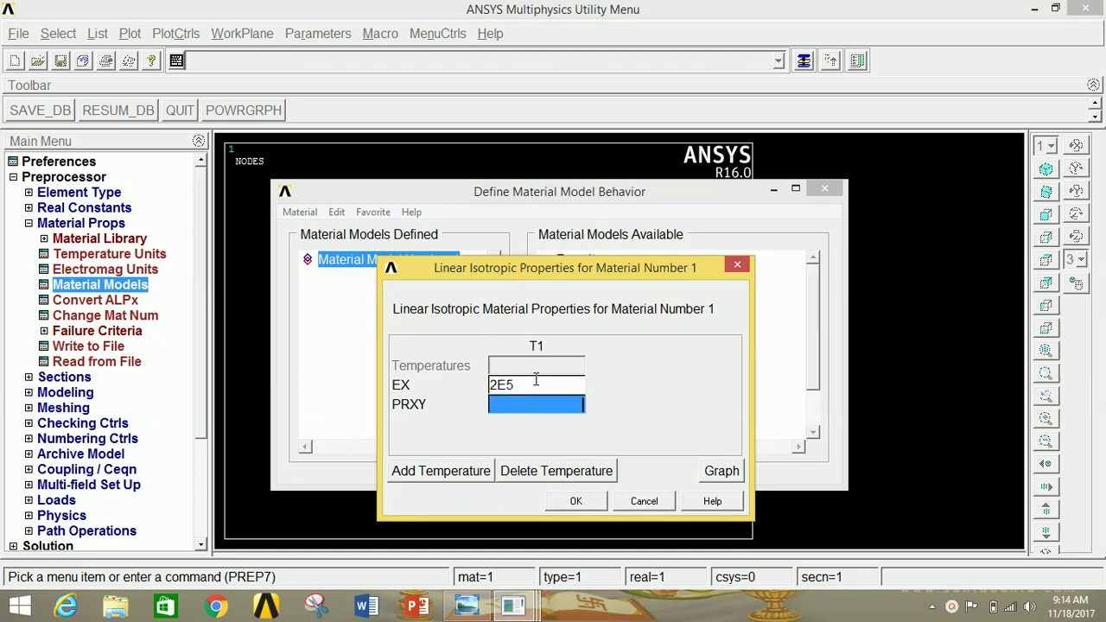
pyautogui.write('0')
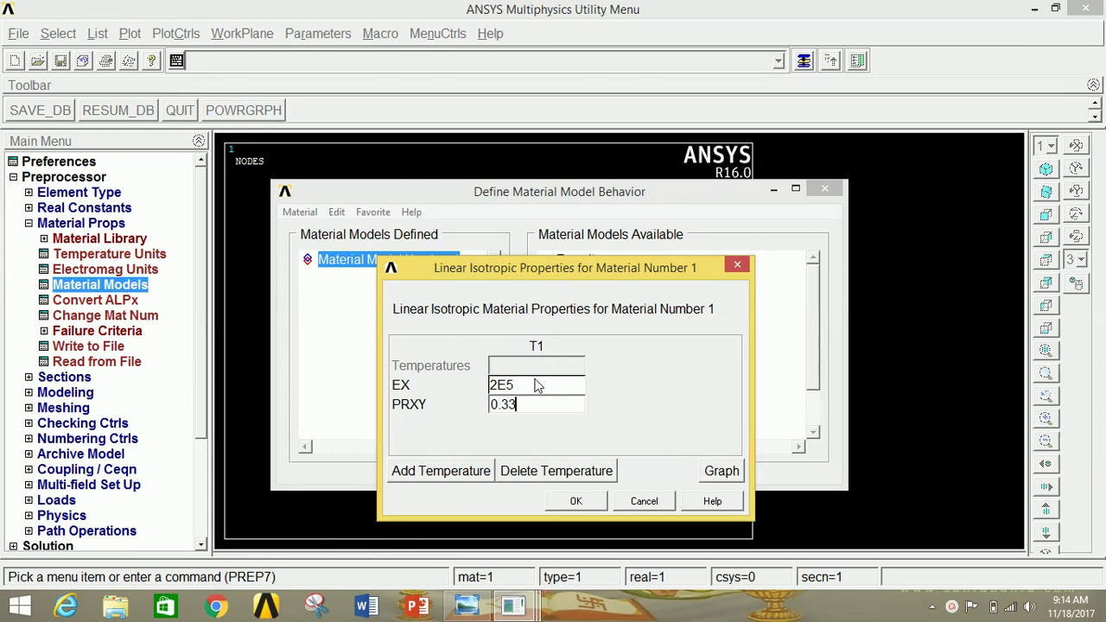
pyautogui.write('.33')
pyautogui.click(566, 501)
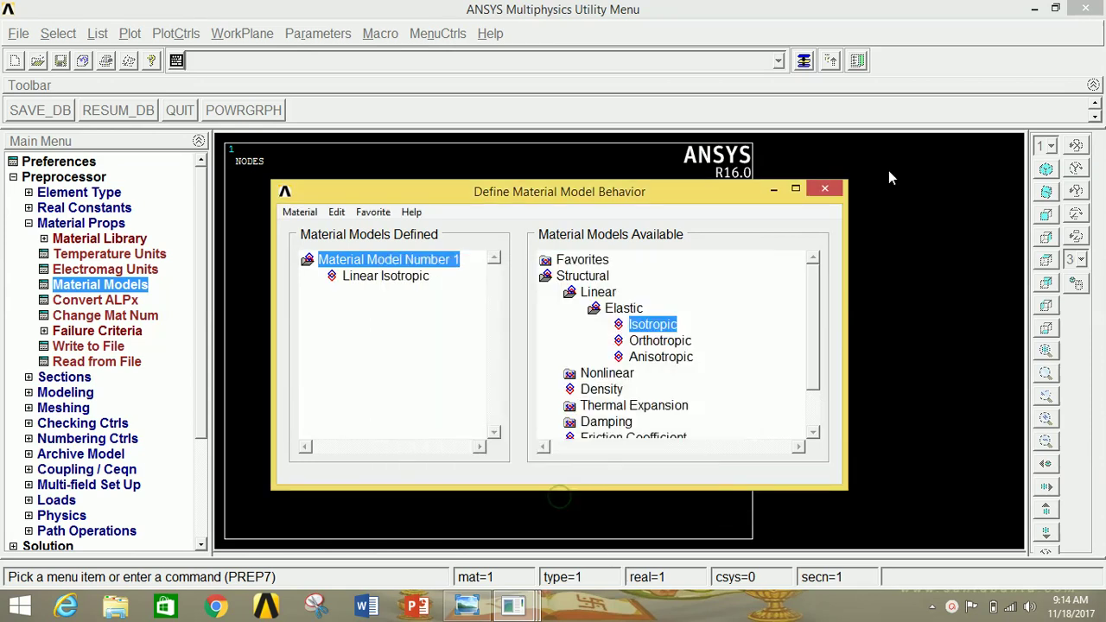
pyautogui.click(826, 190)
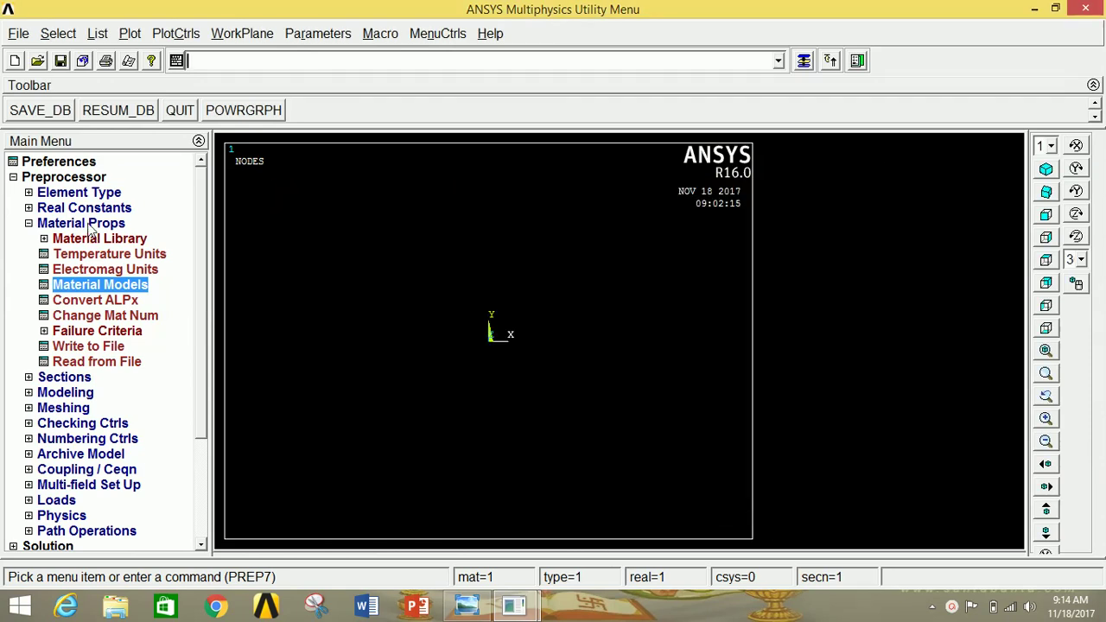
pyautogui.click(89, 226)
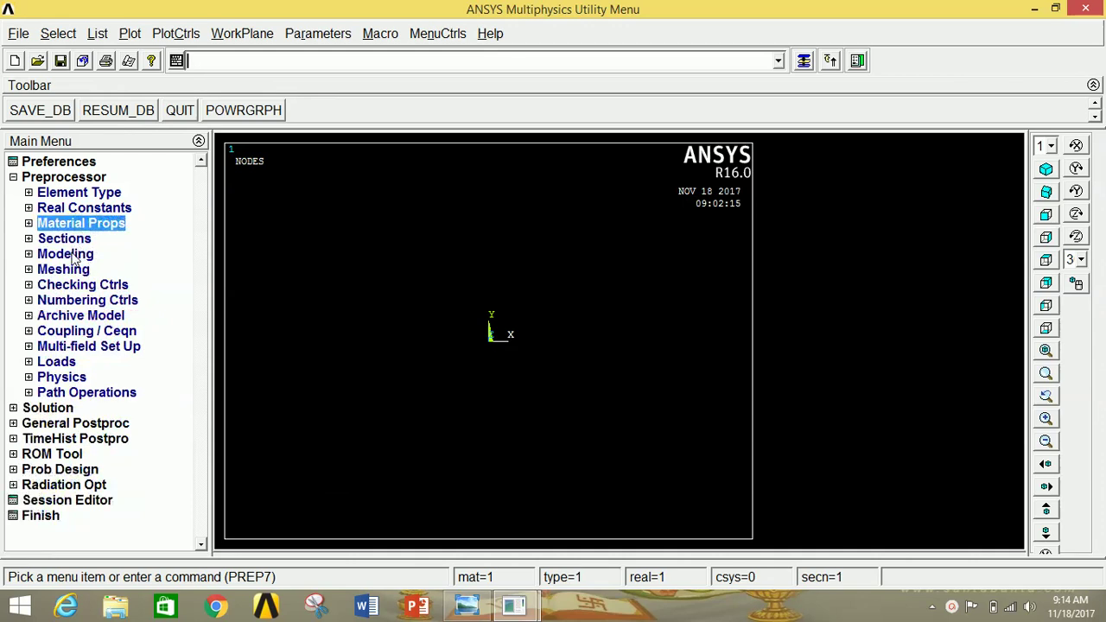
# Step: Create the first node at the origin of the active coordinate system, leaving the location fields blank
pyautogui.click(71, 254)
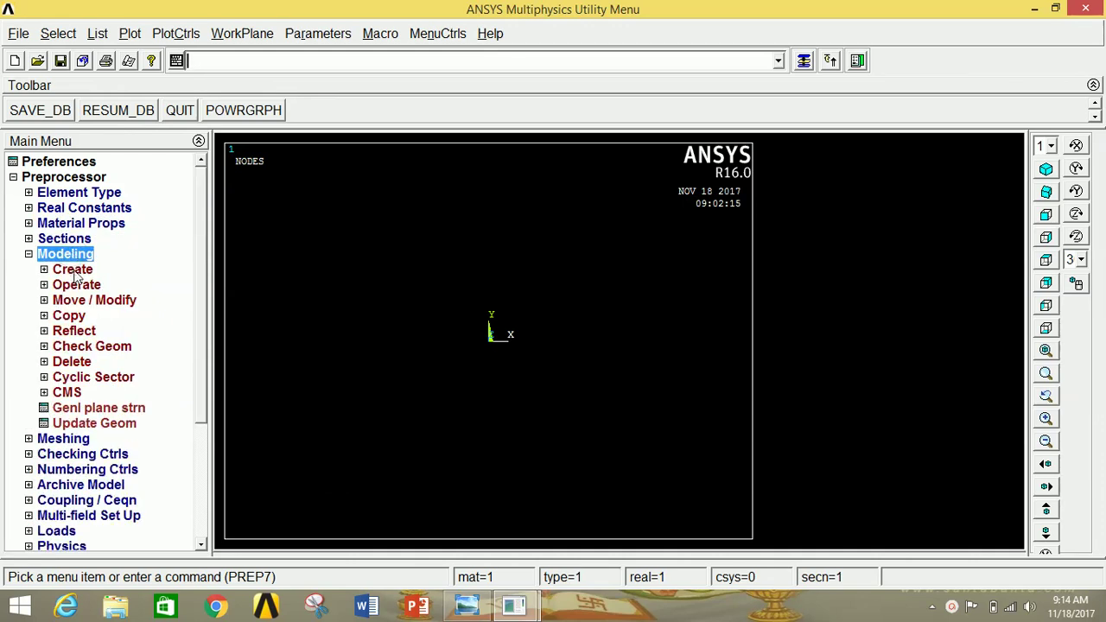
pyautogui.click(74, 271)
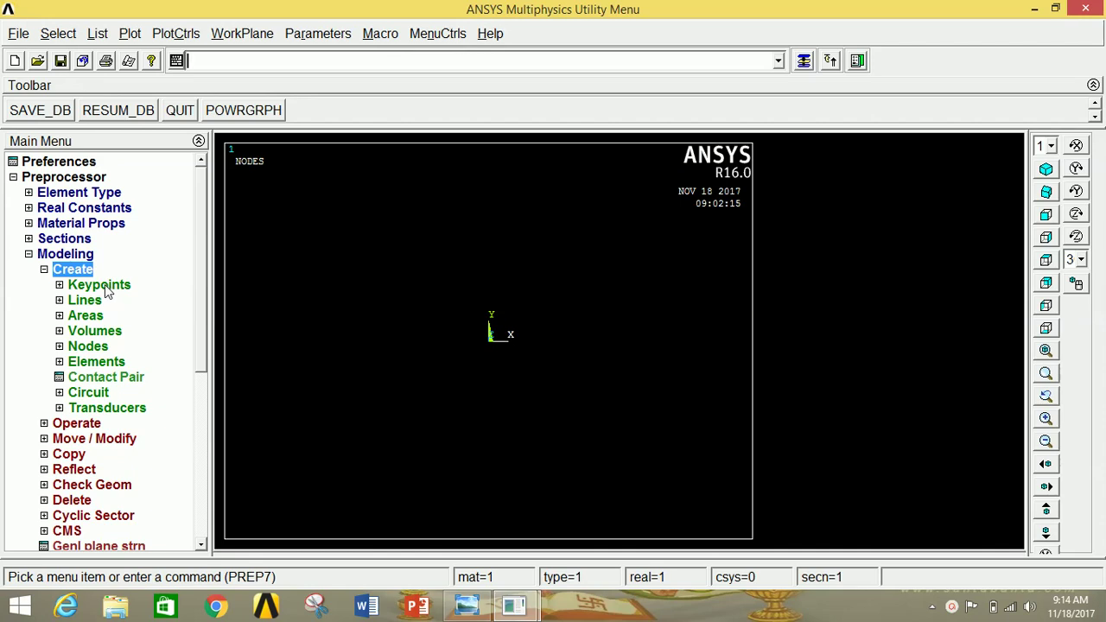
pyautogui.click(89, 348)
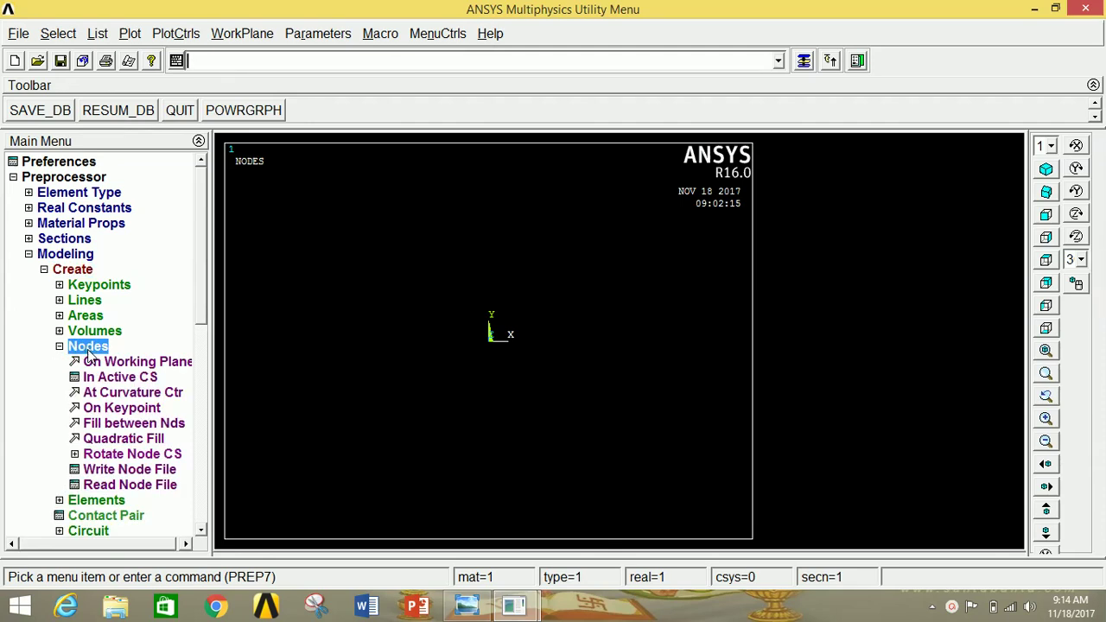
pyautogui.click(106, 379)
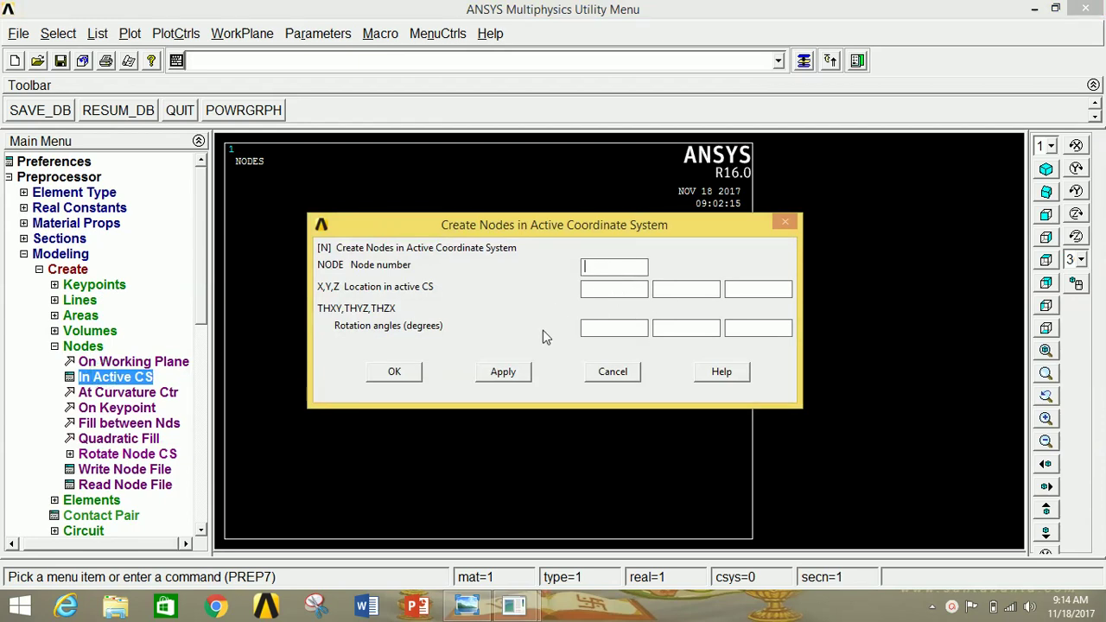
pyautogui.click(512, 375)
# Step: Check the P2 TRUSS picture for dimensions and create the second node at X 1800, Y 3118
pyautogui.click(466, 607)
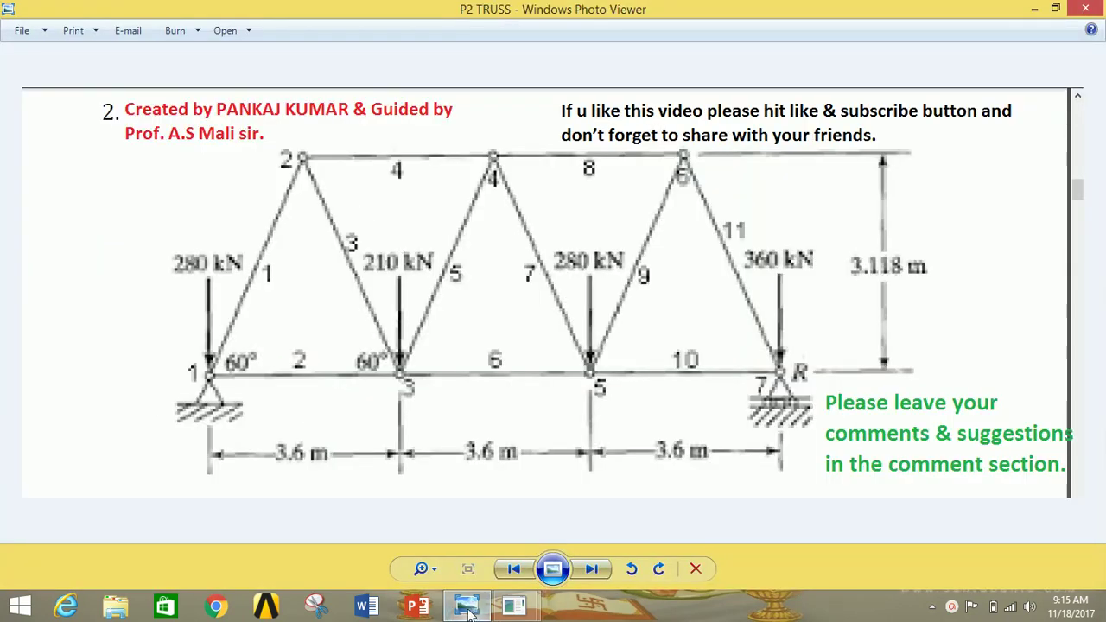
pyautogui.moveTo(468, 611)
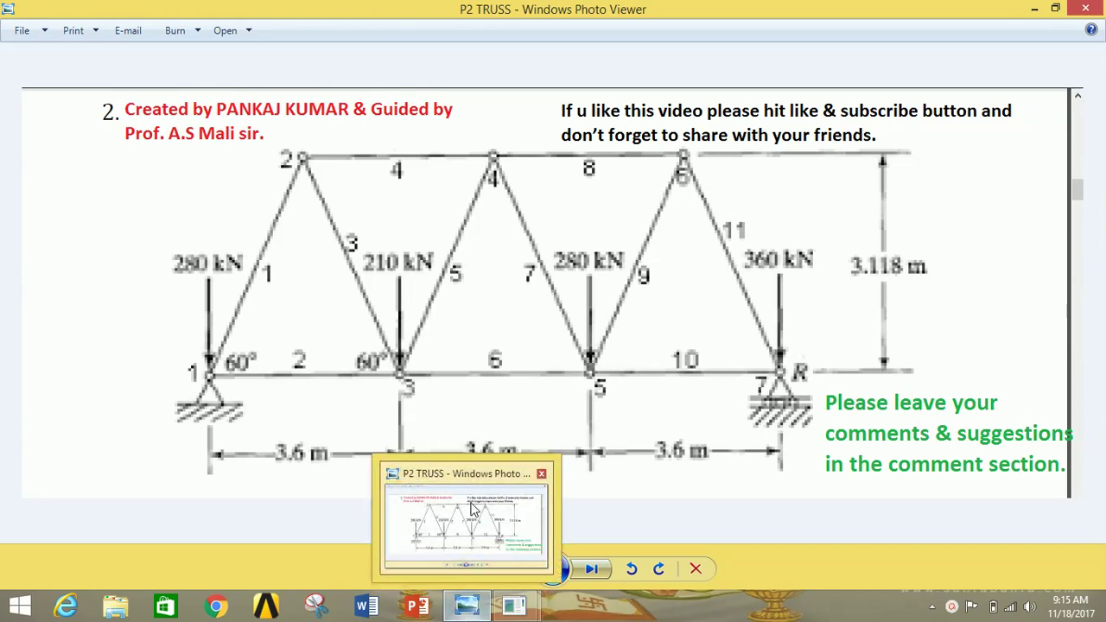
pyautogui.moveTo(514, 606)
pyautogui.click(555, 539)
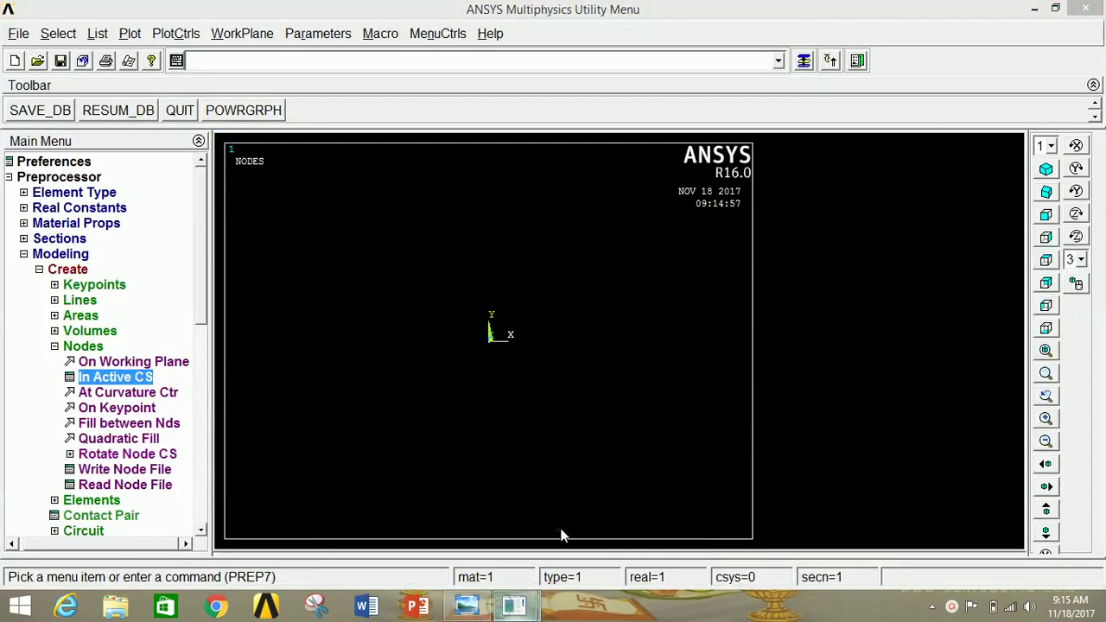
pyautogui.click(804, 60)
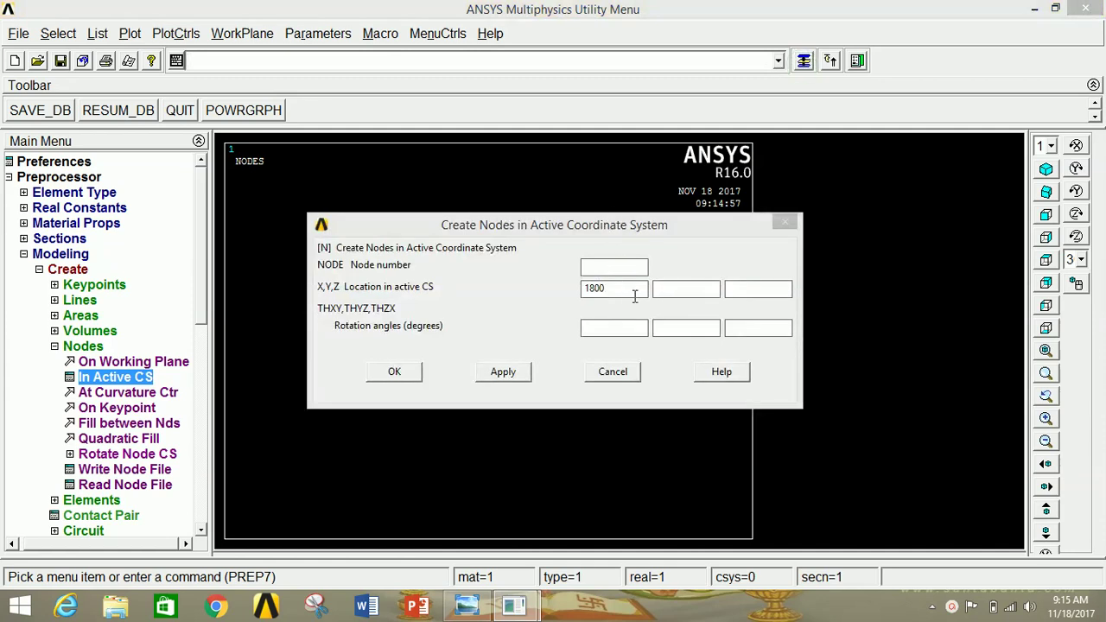
pyautogui.click(700, 289)
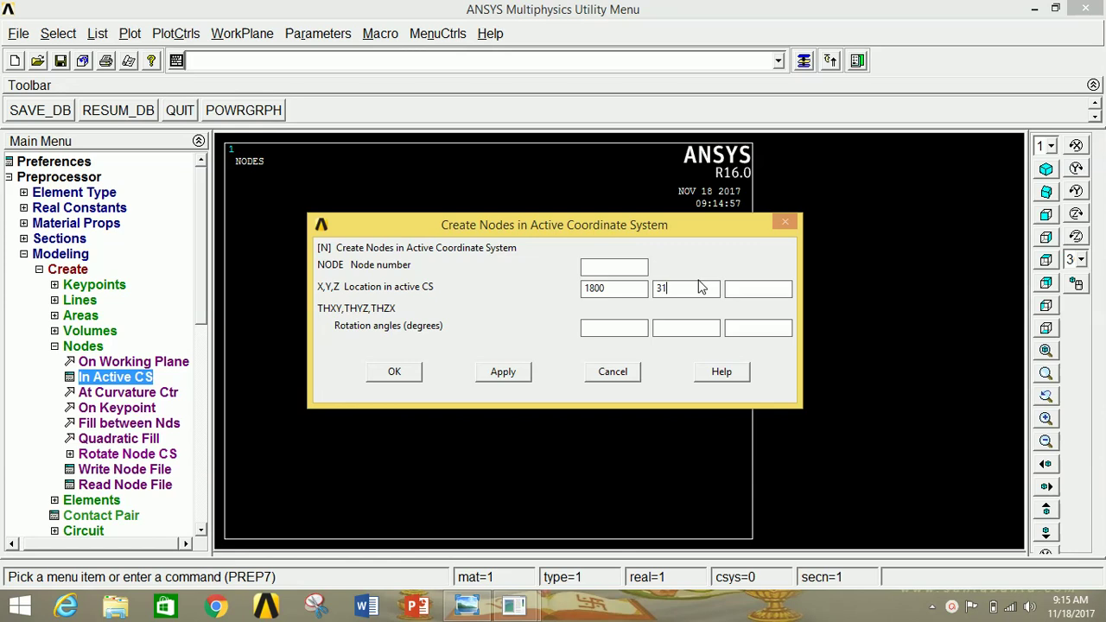
pyautogui.click(504, 371)
# Step: Create the third node at X 3600, Y 0 in the active coordinate system
pyautogui.moveTo(629, 288); pyautogui.dragTo(509, 278)
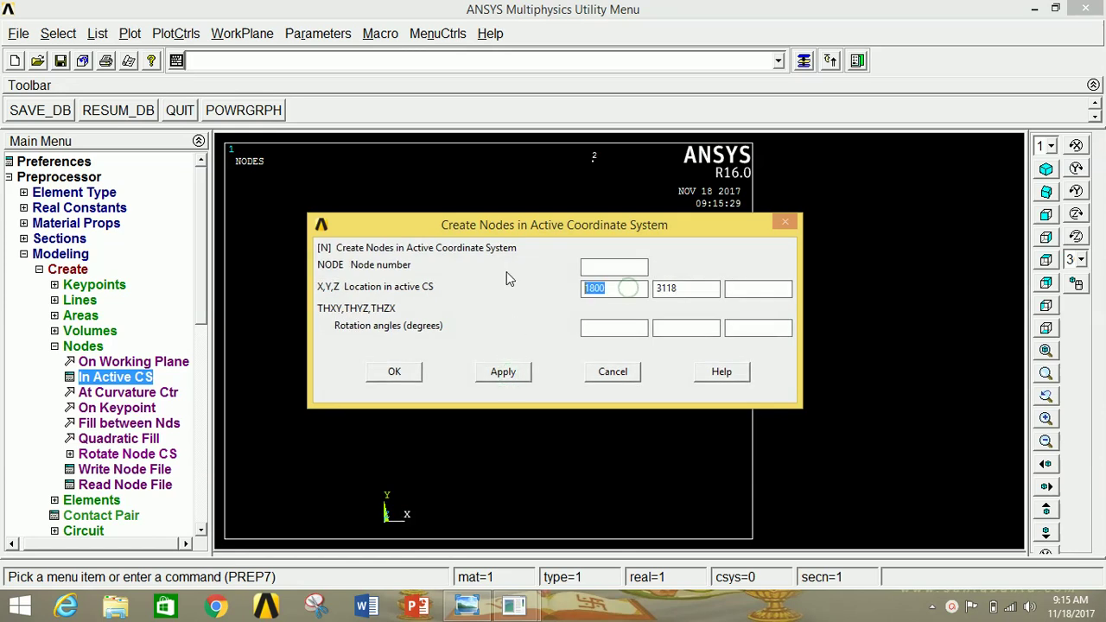
pyautogui.write('3600')
pyautogui.moveTo(683, 288); pyautogui.dragTo(515, 262)
pyautogui.write('0')
pyautogui.click(504, 372)
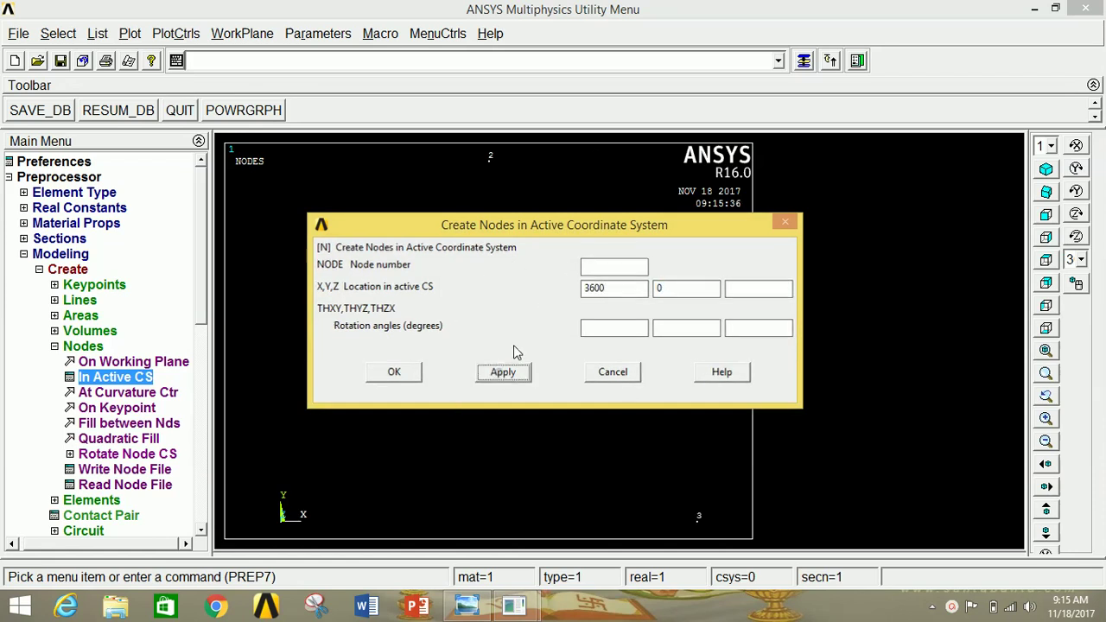
# Step: Create the fourth node at X 5400, Y 3118 in the active coordinate system
pyautogui.moveTo(611, 291); pyautogui.dragTo(528, 276)
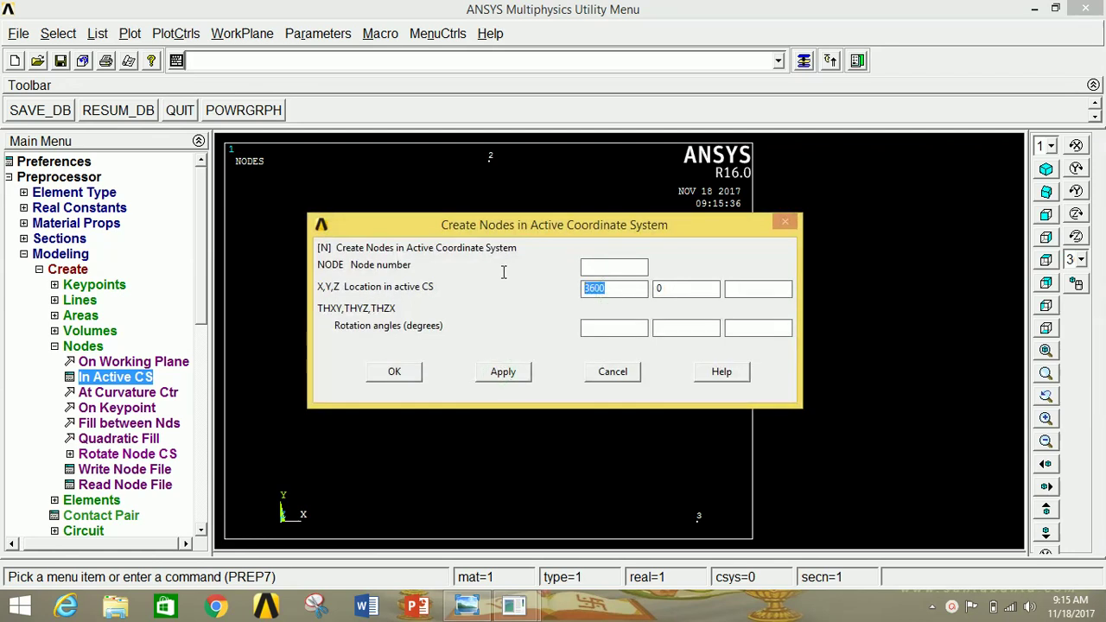
pyautogui.write('5400')
pyautogui.doubleClick(661, 289)
pyautogui.write('3118')
pyautogui.click(506, 373)
# Step: Create the fifth node at X 7200, Y 0 in the active coordinate system
pyautogui.doubleClick(616, 296)
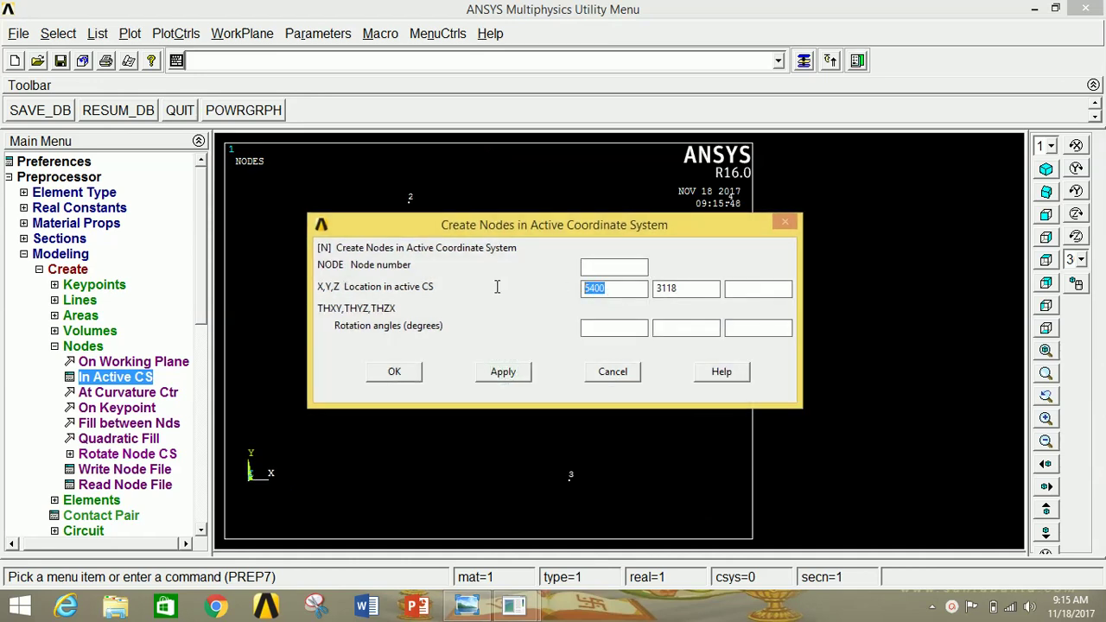
pyautogui.write('72')
pyautogui.doubleClick(685, 288)
pyautogui.write('0')
pyautogui.click(504, 374)
# Step: Create the sixth node at X 9000, Y 3118 in the active coordinate system
pyautogui.doubleClick(624, 290)
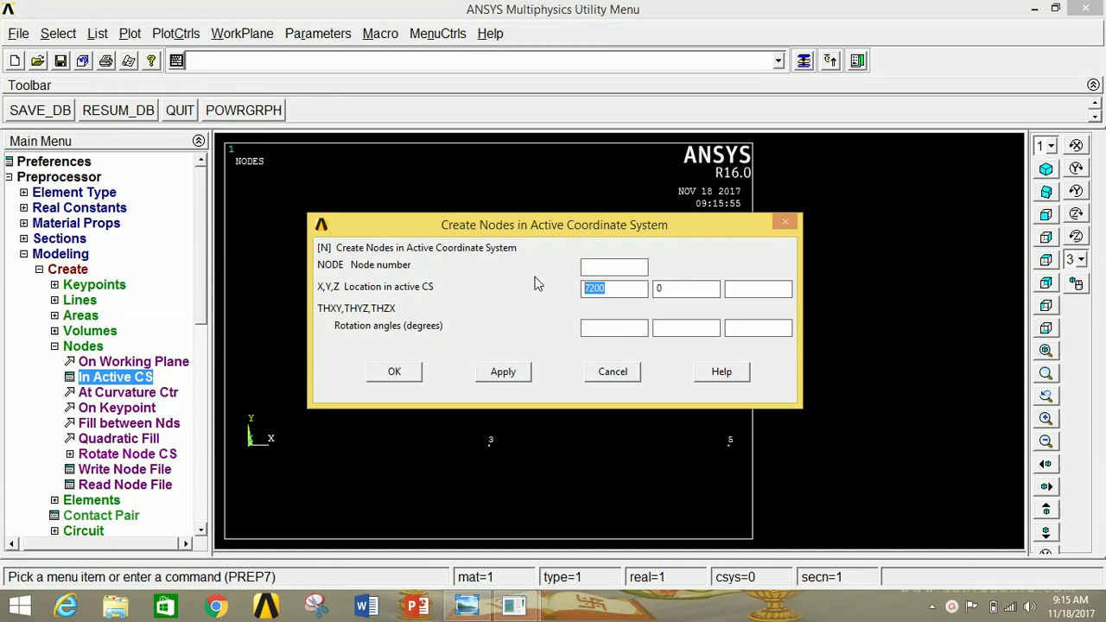
pyautogui.write('9000')
pyautogui.doubleClick(694, 288)
pyautogui.write('3118')
pyautogui.click(507, 370)
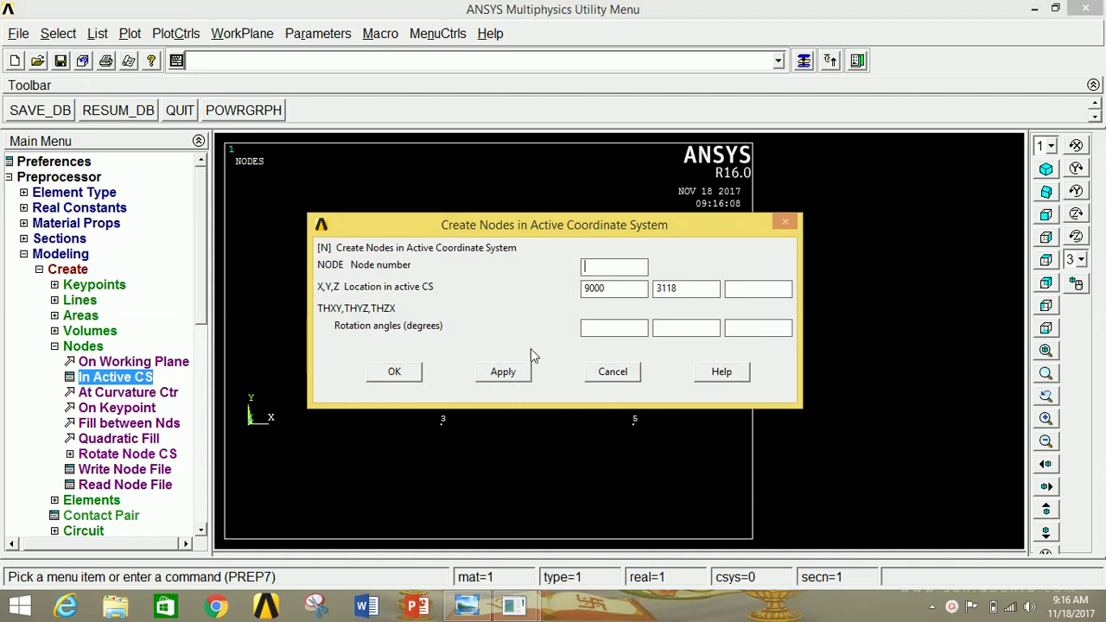
# Step: Create the seventh node at X 10800, Y 0 in the active coordinate system and finish node creation
pyautogui.doubleClick(631, 291)
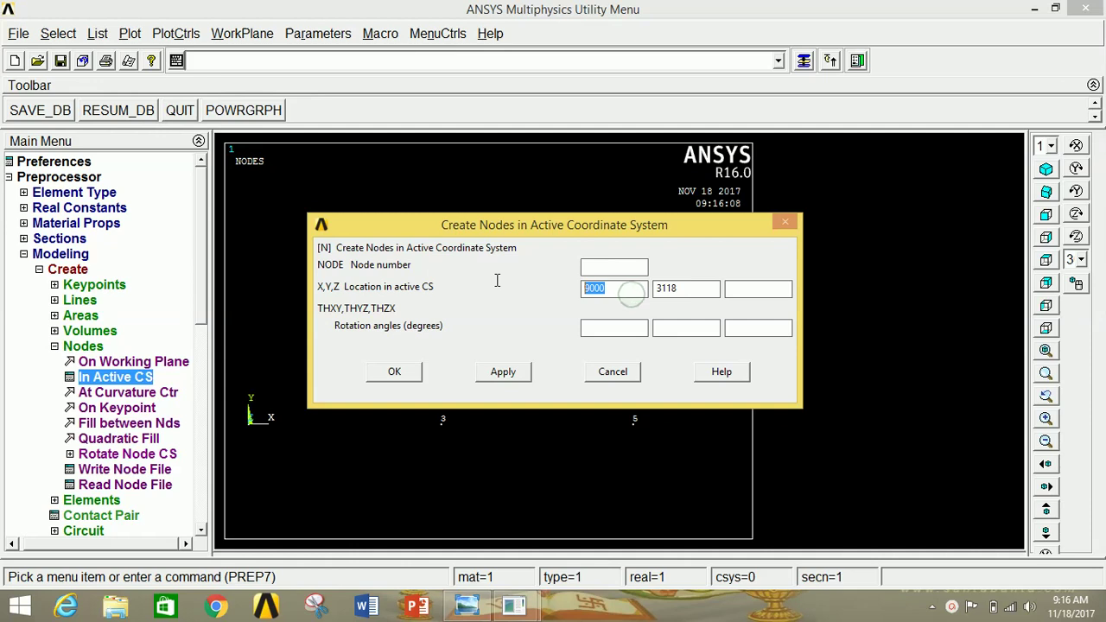
pyautogui.write('108')
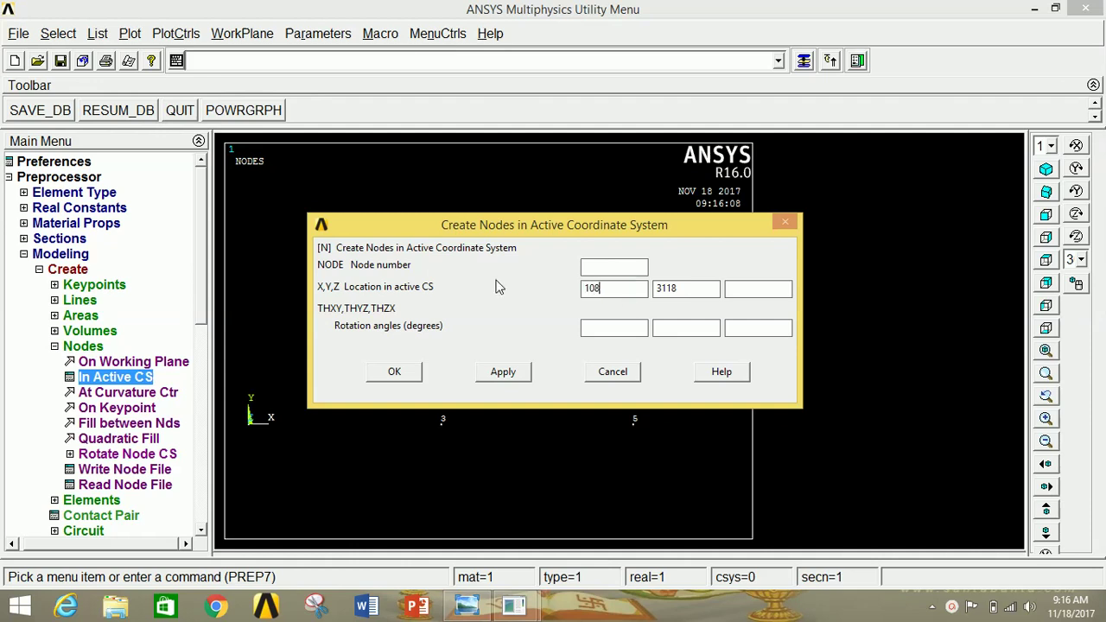
pyautogui.doubleClick(689, 291)
pyautogui.write('0')
pyautogui.click(390, 377)
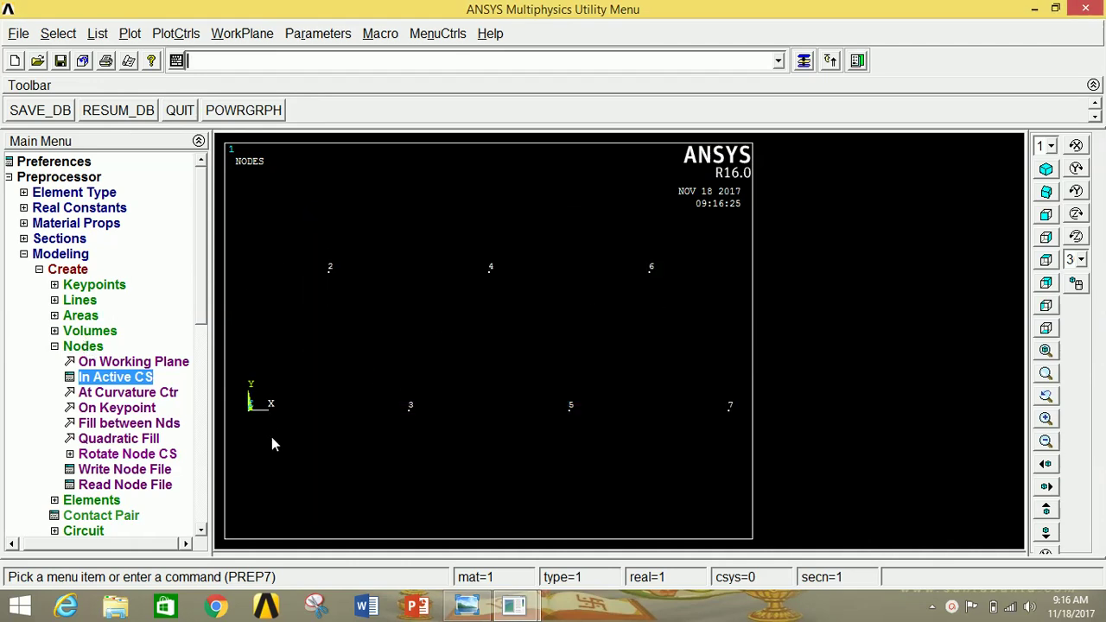
# Step: Create an auto-numbered element through nodes 1 and 3 as the first bottom chord member
pyautogui.click(78, 347)
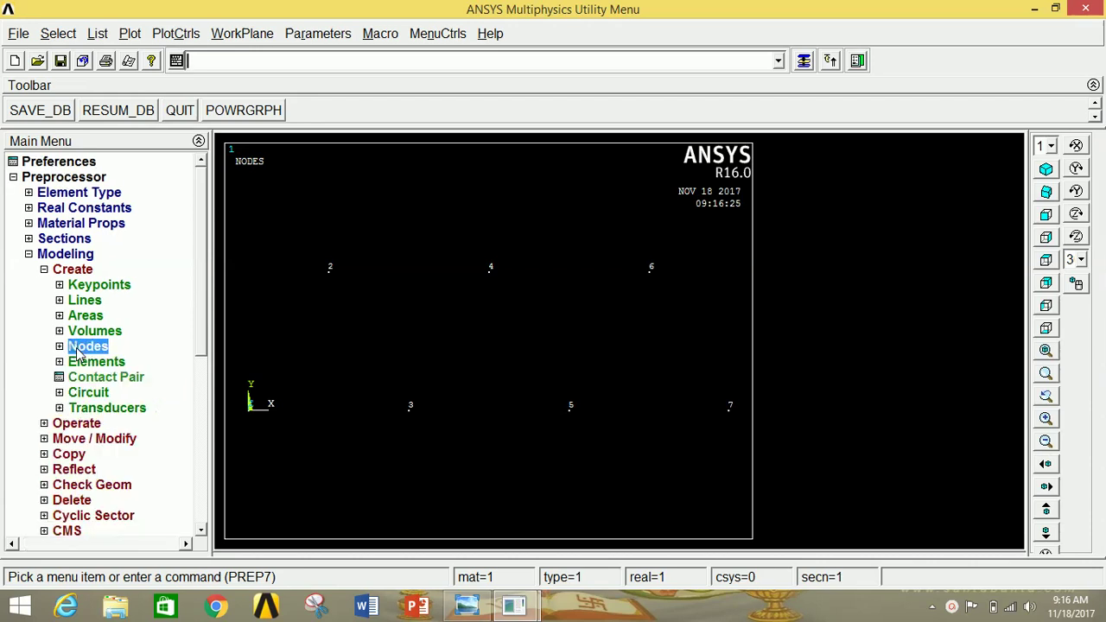
pyautogui.click(76, 361)
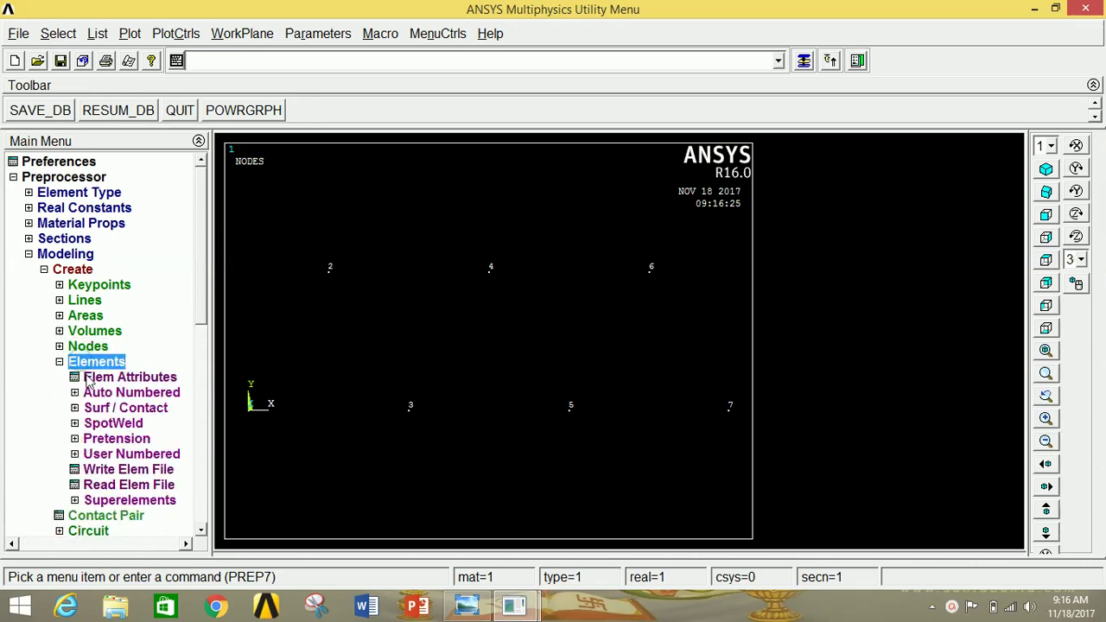
pyautogui.click(95, 393)
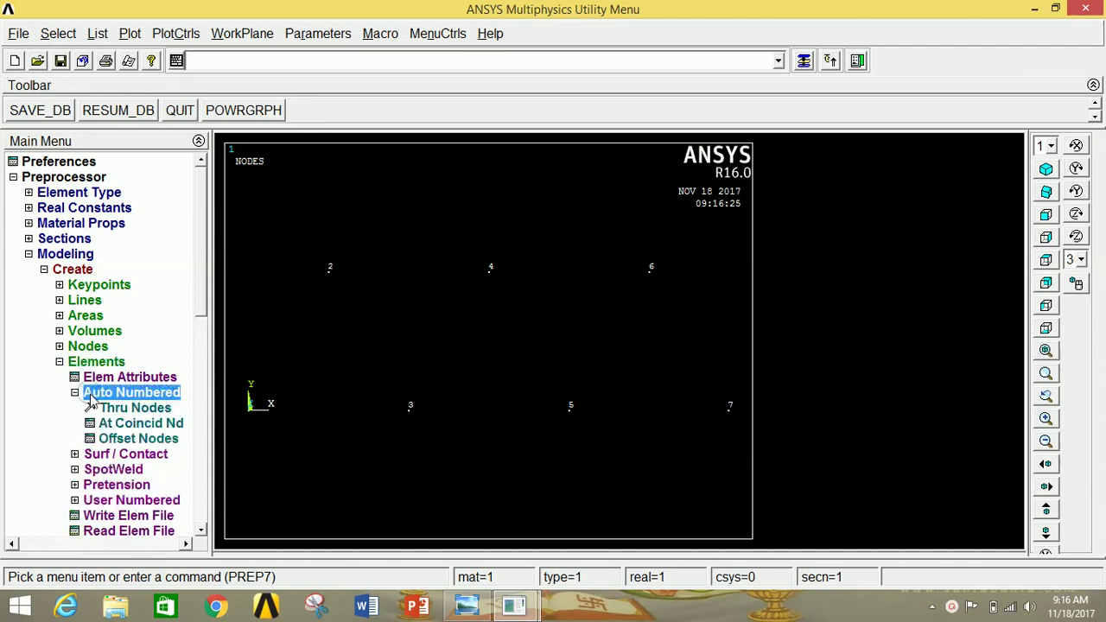
pyautogui.click(121, 408)
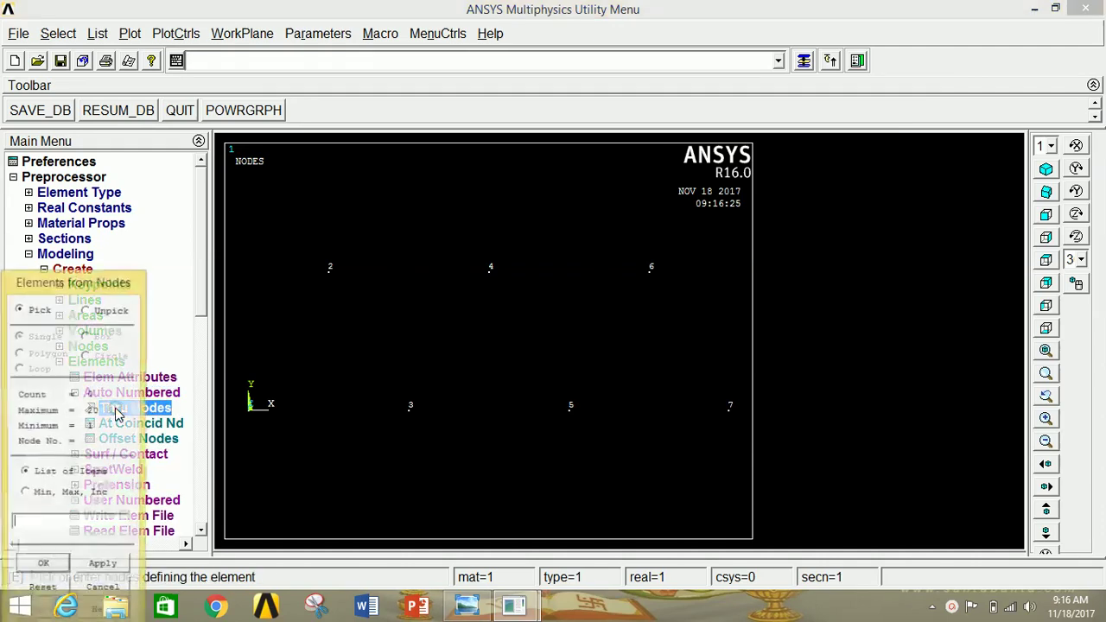
pyautogui.moveTo(91, 286); pyautogui.dragTo(100, 185)
pyautogui.click(257, 420)
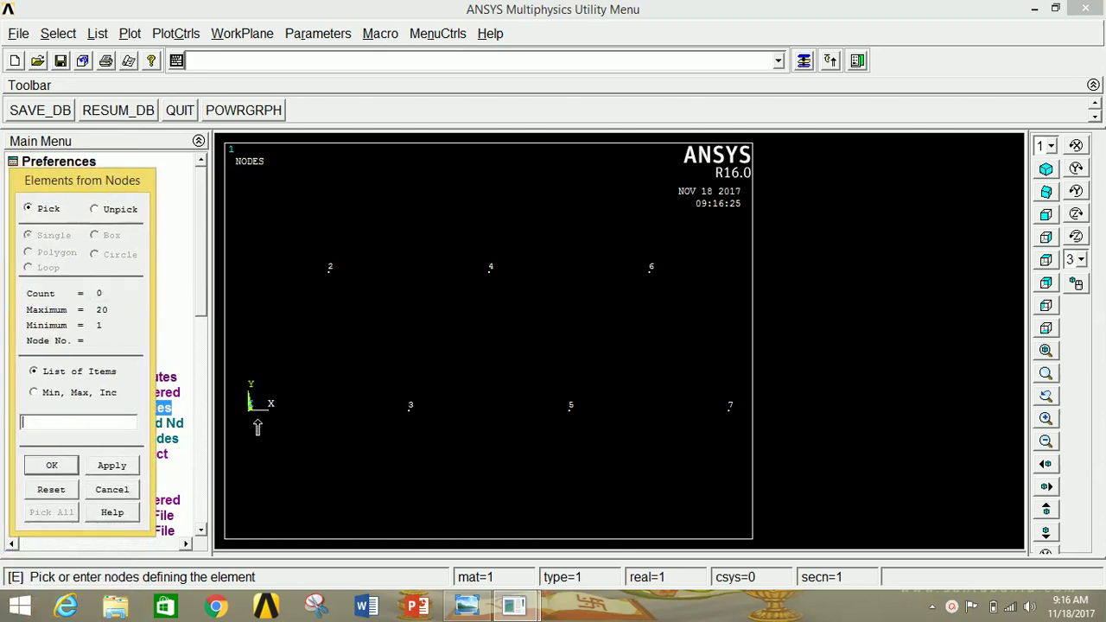
pyautogui.click(415, 420)
pyautogui.click(112, 466)
# Step: Create the remaining bottom chord elements from node 3 to node 5 and from node 5 to node 7
pyautogui.click(409, 422)
pyautogui.click(570, 412)
pyautogui.click(112, 466)
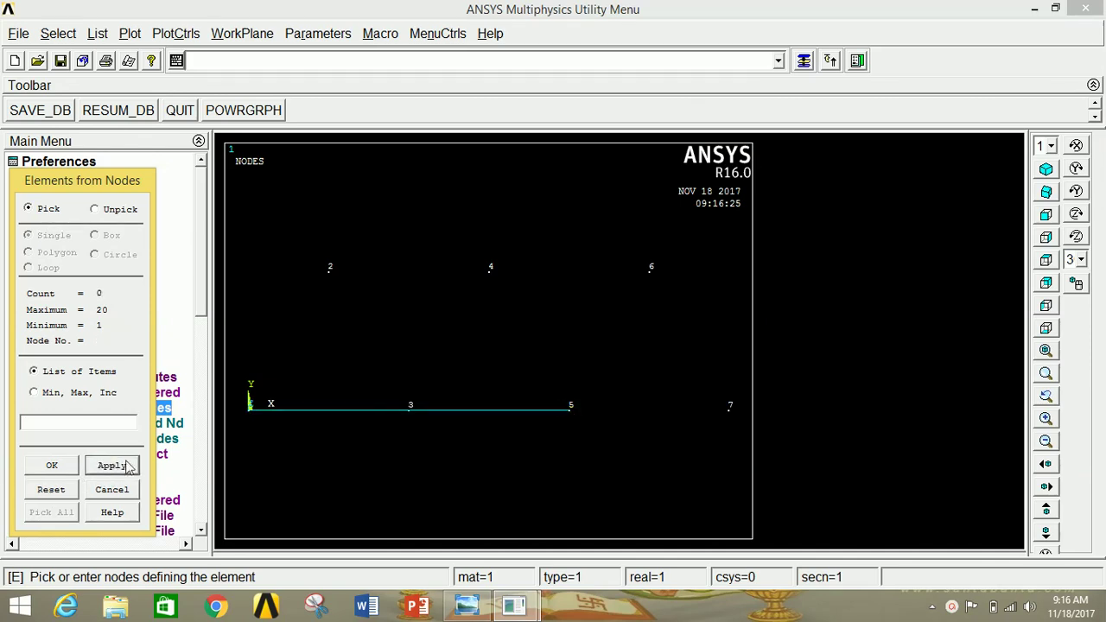
pyautogui.click(570, 411)
pyautogui.click(730, 410)
pyautogui.click(112, 466)
# Step: Create the end diagonal element from node 7 to node 6 and the top chord element from node 6 to node 4
pyautogui.click(732, 410)
pyautogui.click(658, 284)
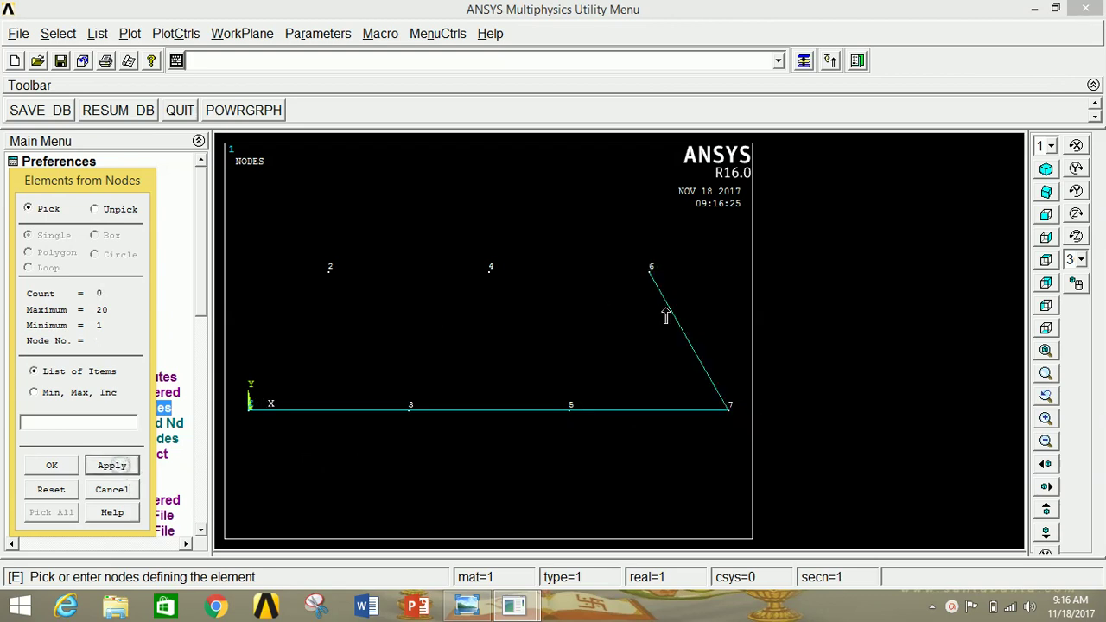
pyautogui.click(650, 270)
pyautogui.click(490, 271)
pyautogui.click(111, 465)
# Step: Create the top chord element from node 4 to node 2 and the end diagonal element from node 2 to node 1
pyautogui.click(490, 271)
pyautogui.click(329, 271)
pyautogui.click(111, 465)
pyautogui.click(329, 271)
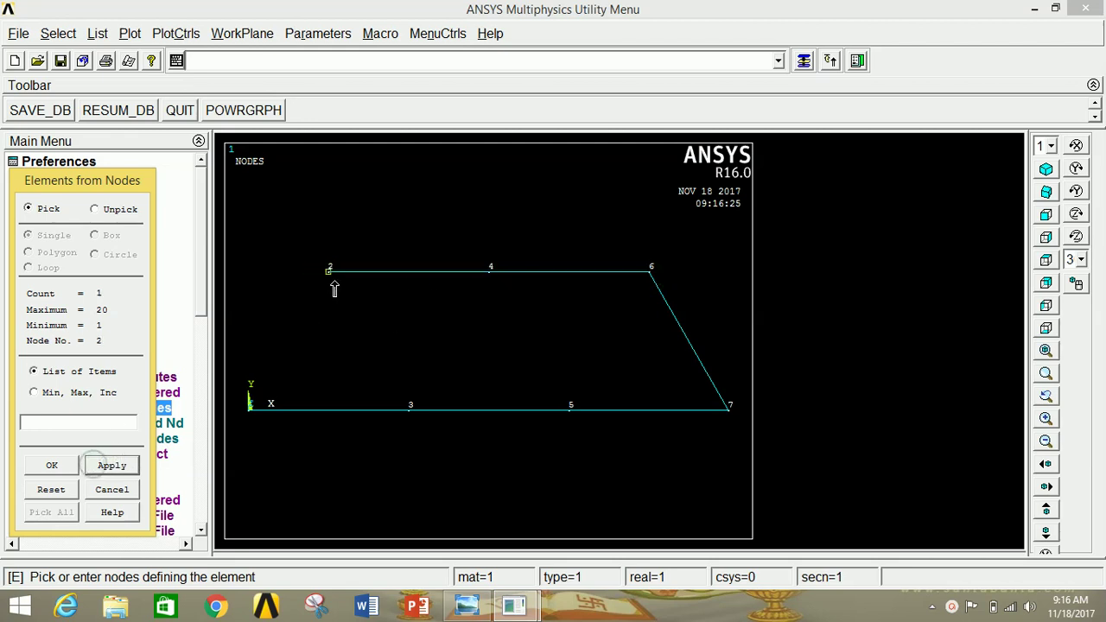
pyautogui.click(249, 409)
pyautogui.click(112, 465)
# Step: Check the member layout in the P2 TRUSS picture and create the diagonal elements from node 2 to 3 and from node 3 to 4
pyautogui.click(460, 608)
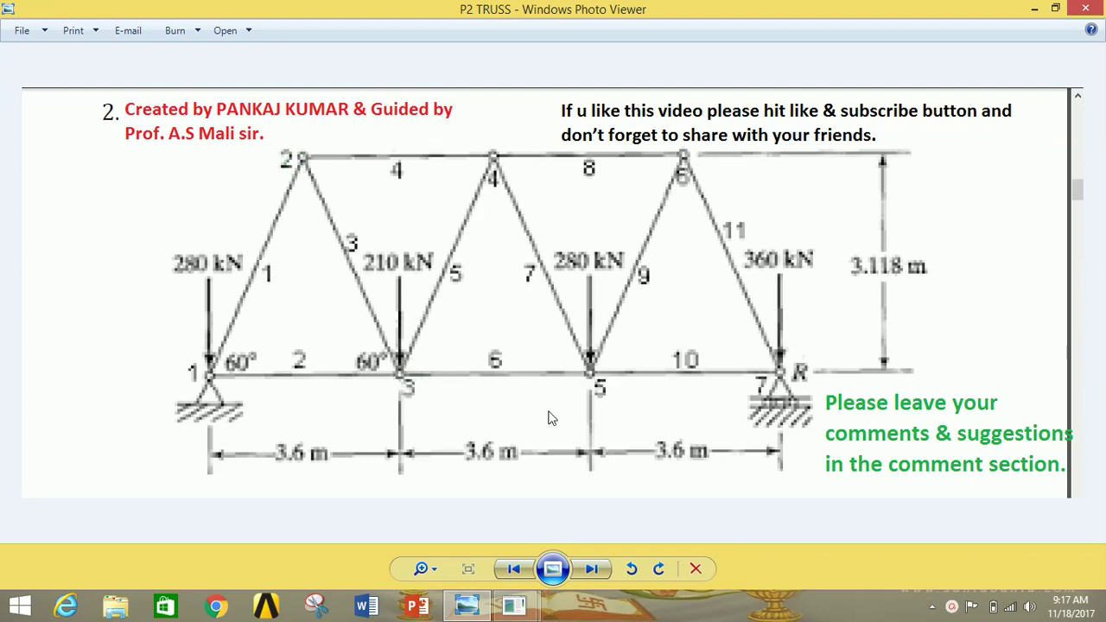
pyautogui.moveTo(514, 605)
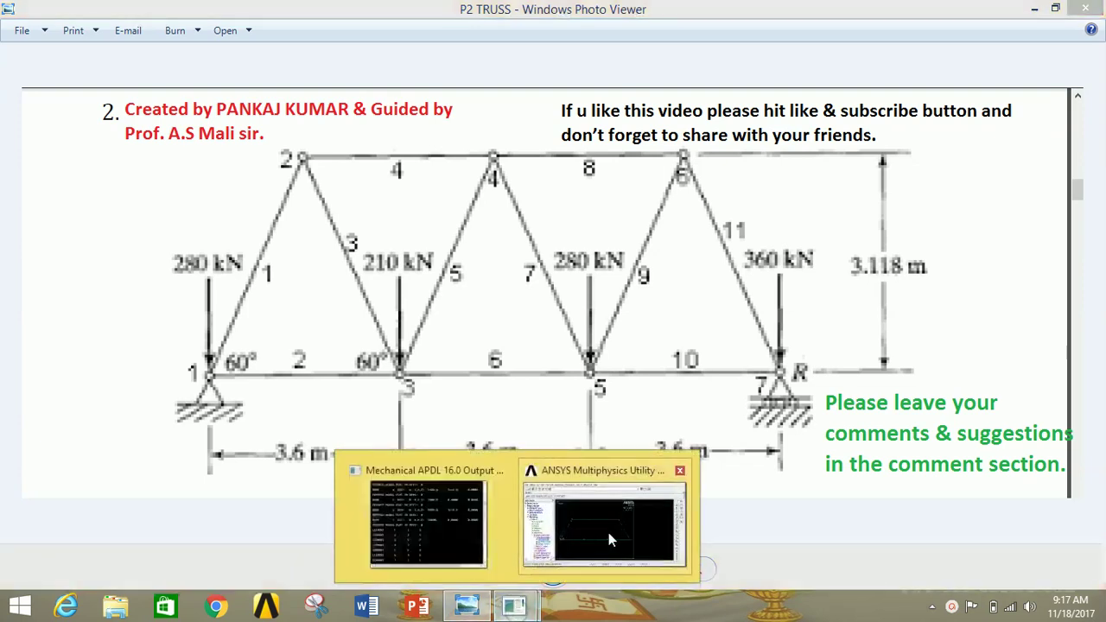
pyautogui.click(607, 533)
pyautogui.click(333, 275)
pyautogui.click(411, 418)
pyautogui.click(110, 467)
pyautogui.click(411, 418)
pyautogui.click(501, 278)
pyautogui.click(112, 465)
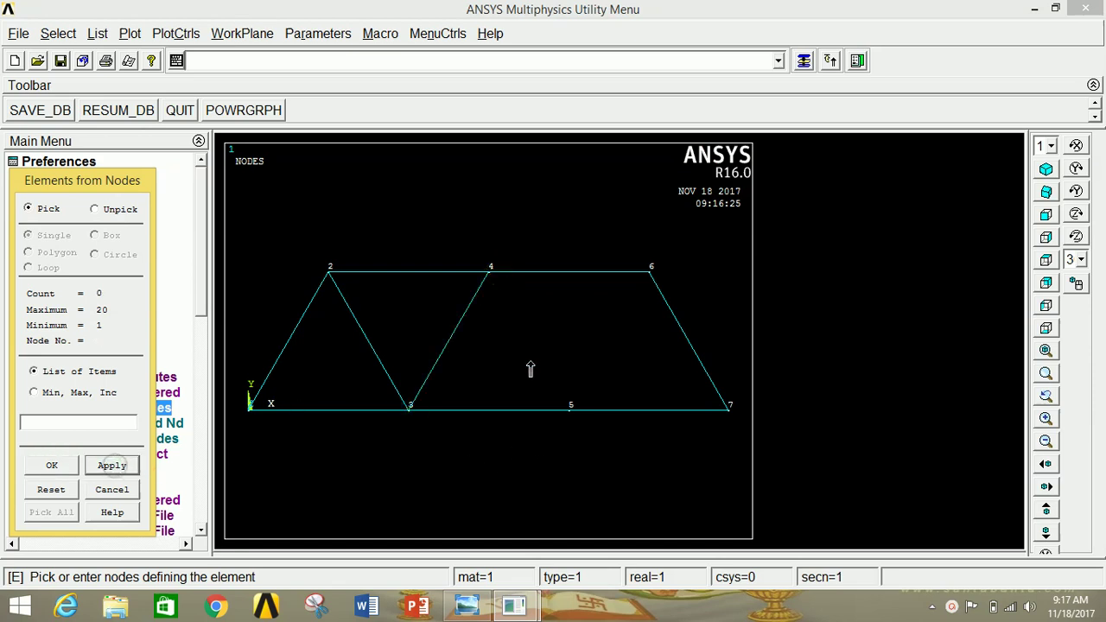
# Step: Create the diagonal elements from node 4 to 5 and from node 5 to 6, and finish element creation
pyautogui.click(498, 281)
pyautogui.click(583, 418)
pyautogui.click(112, 465)
pyautogui.click(570, 425)
pyautogui.click(644, 286)
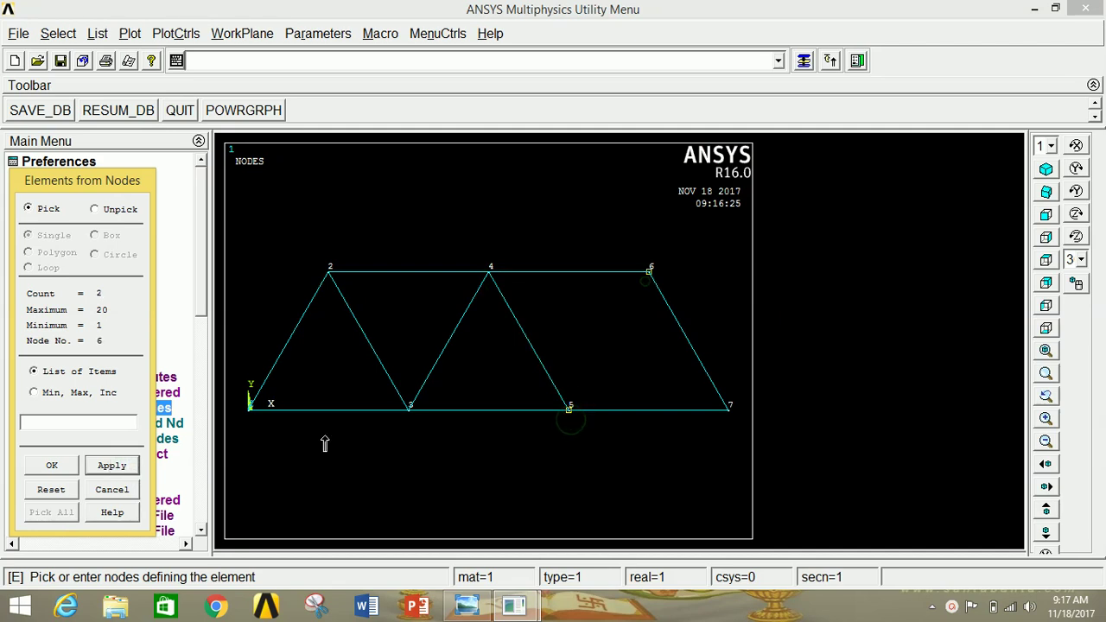
pyautogui.click(112, 465)
pyautogui.click(52, 465)
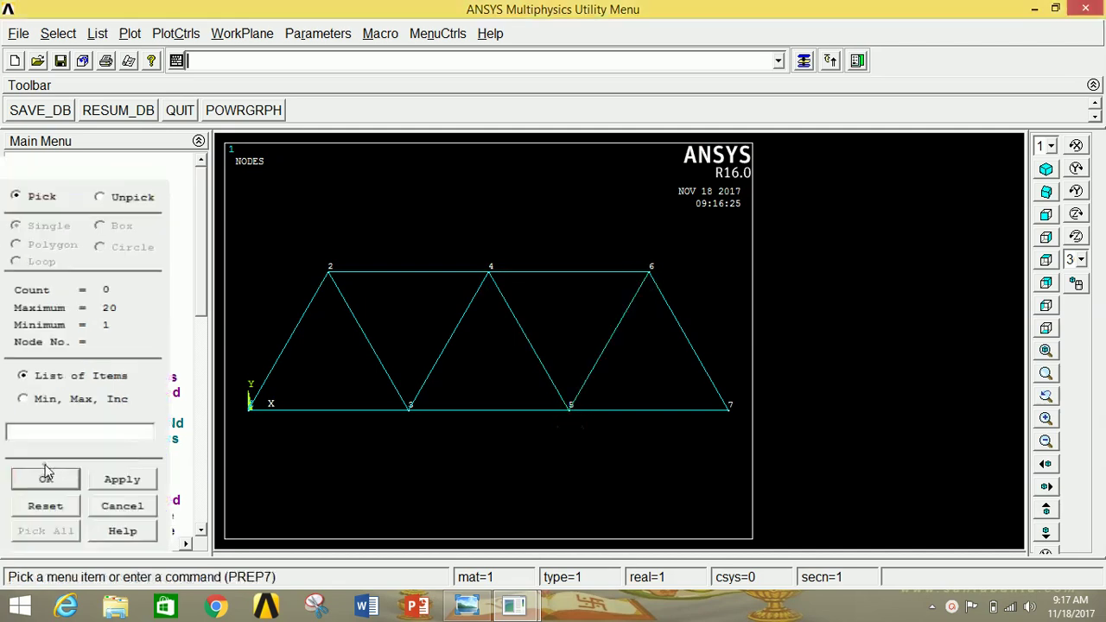
# Step: Apply a structural displacement constraint on node 1 with All DOF fixed
pyautogui.click(67, 255)
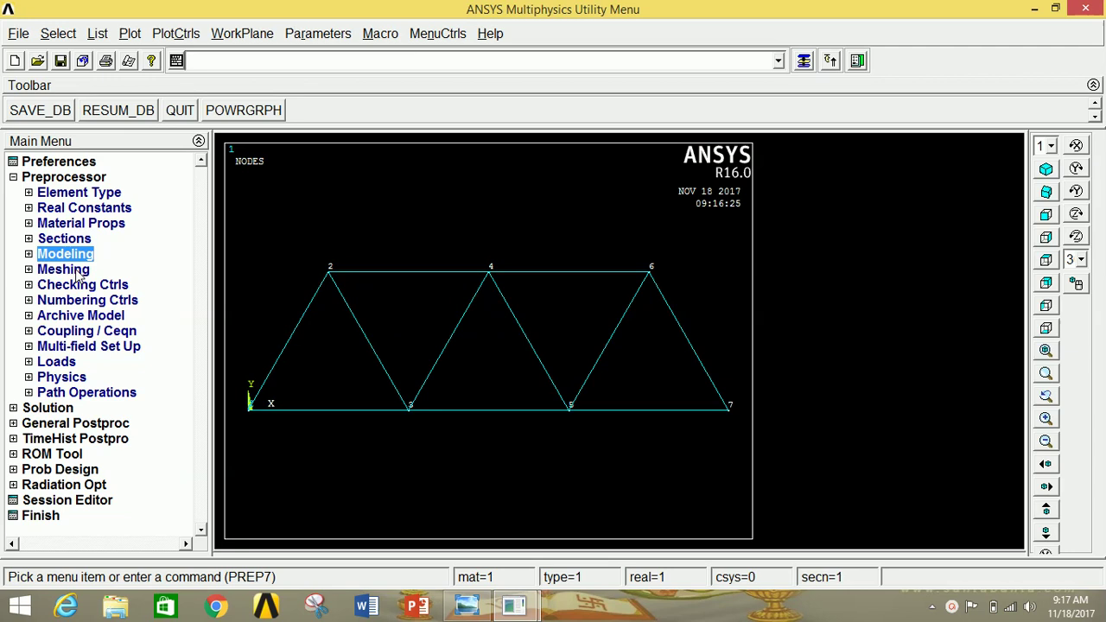
pyautogui.click(57, 362)
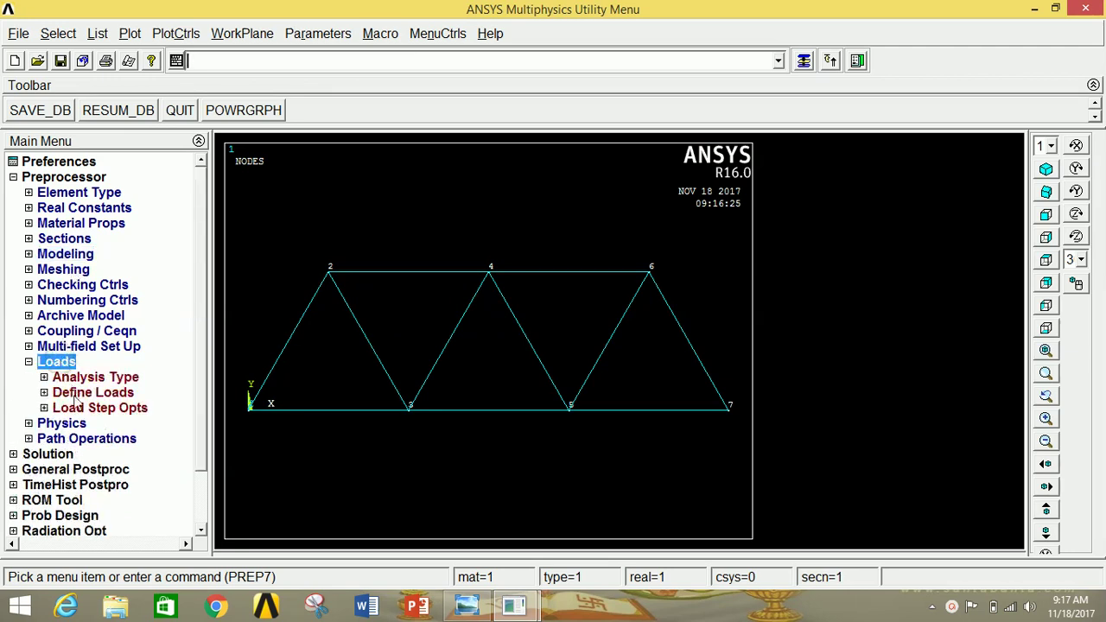
pyautogui.click(82, 396)
pyautogui.click(87, 425)
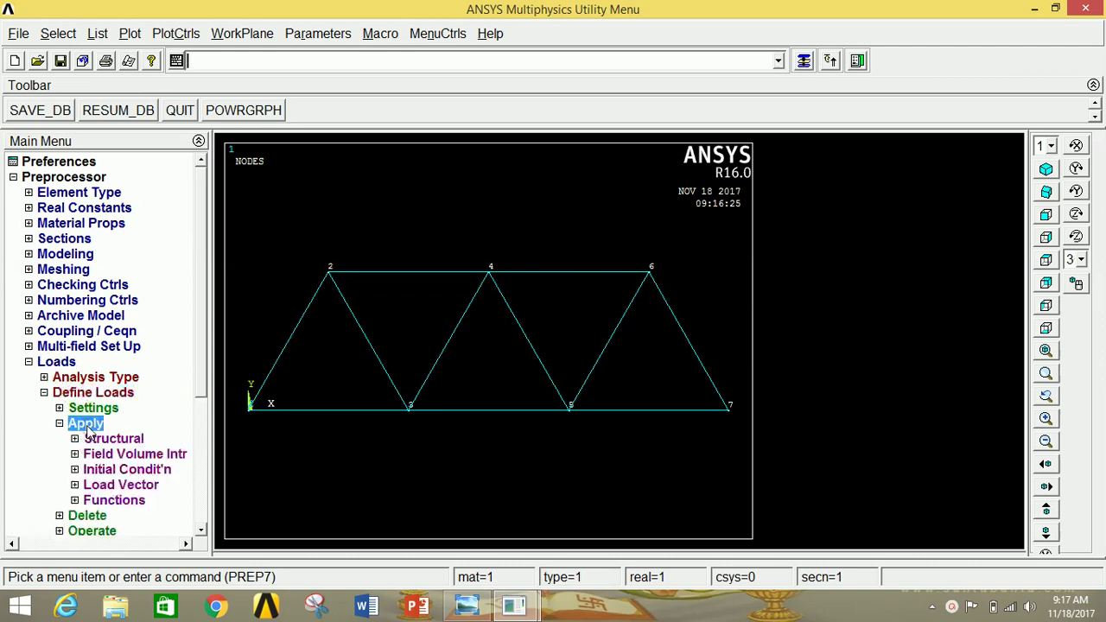
pyautogui.click(98, 439)
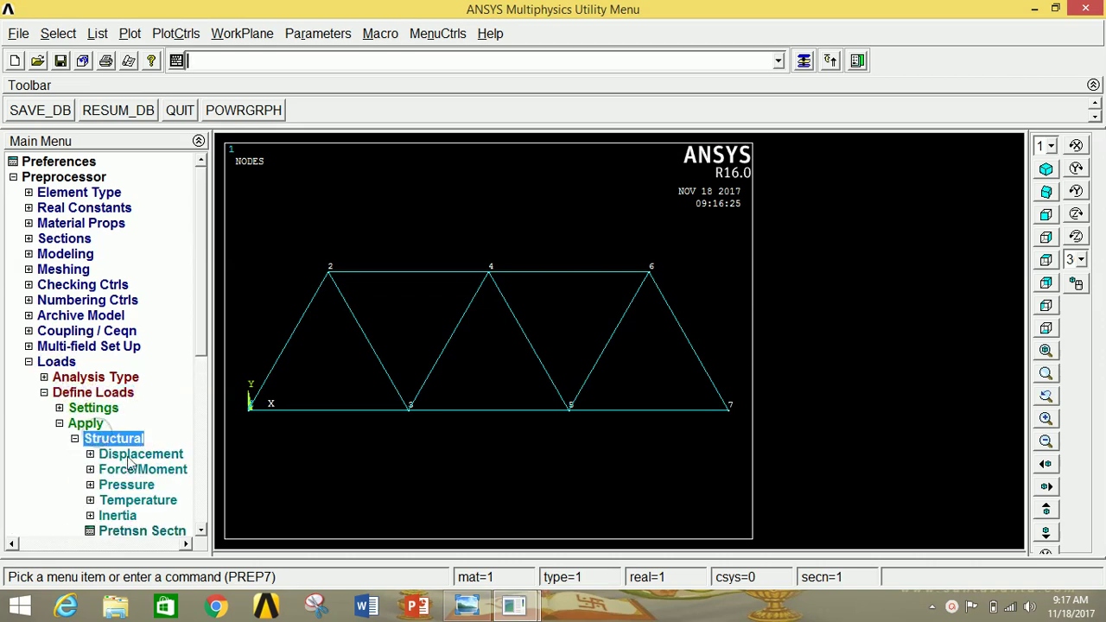
pyautogui.click(130, 455)
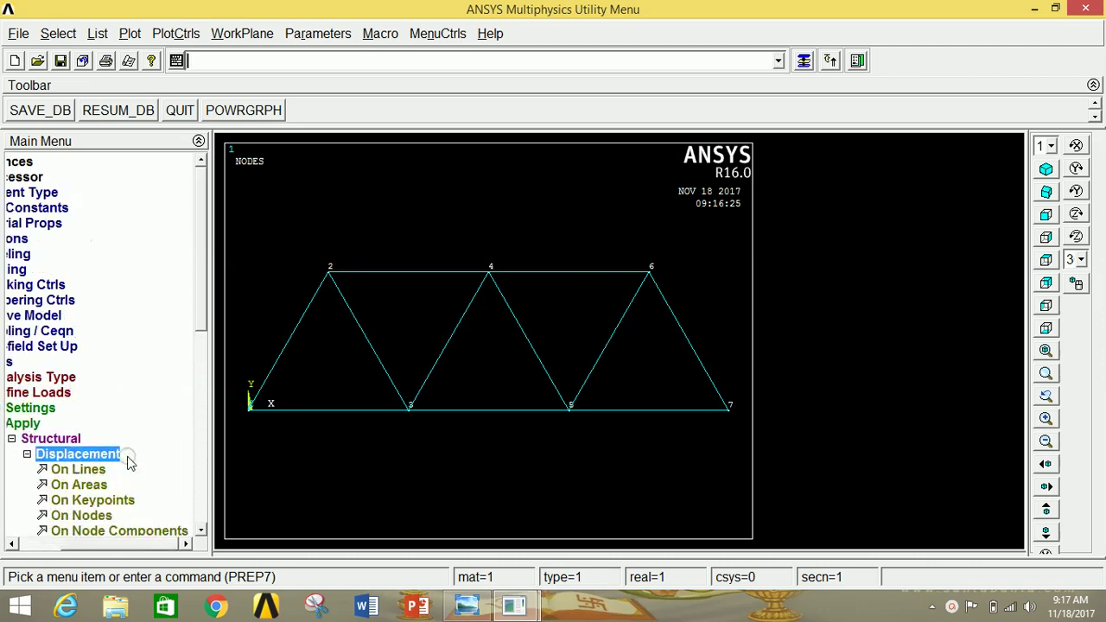
pyautogui.click(91, 517)
pyautogui.click(249, 406)
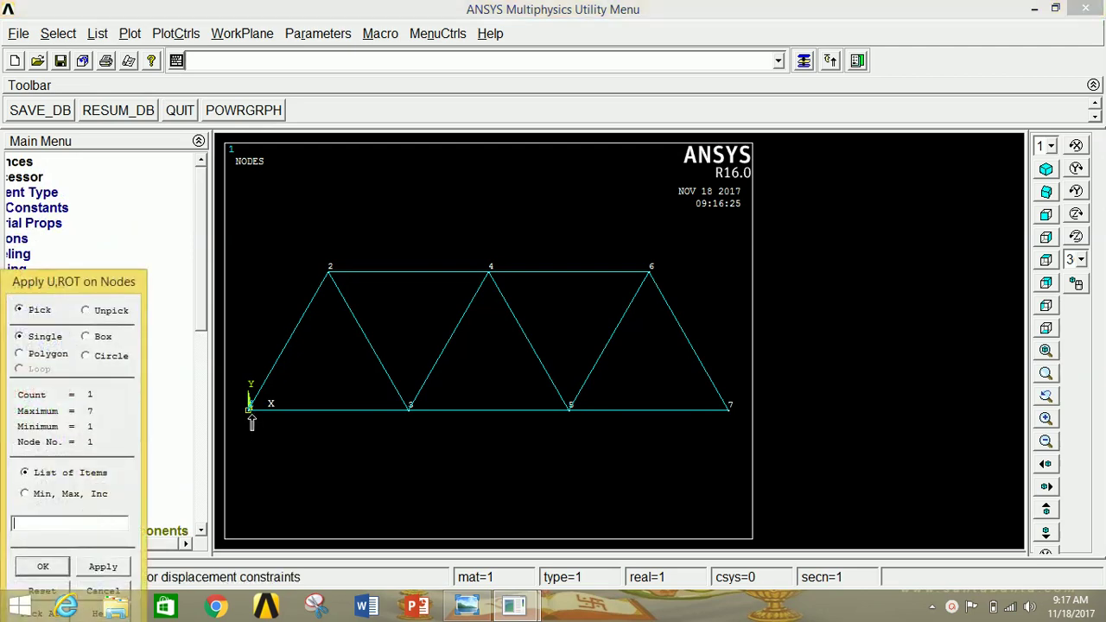
pyautogui.click(105, 567)
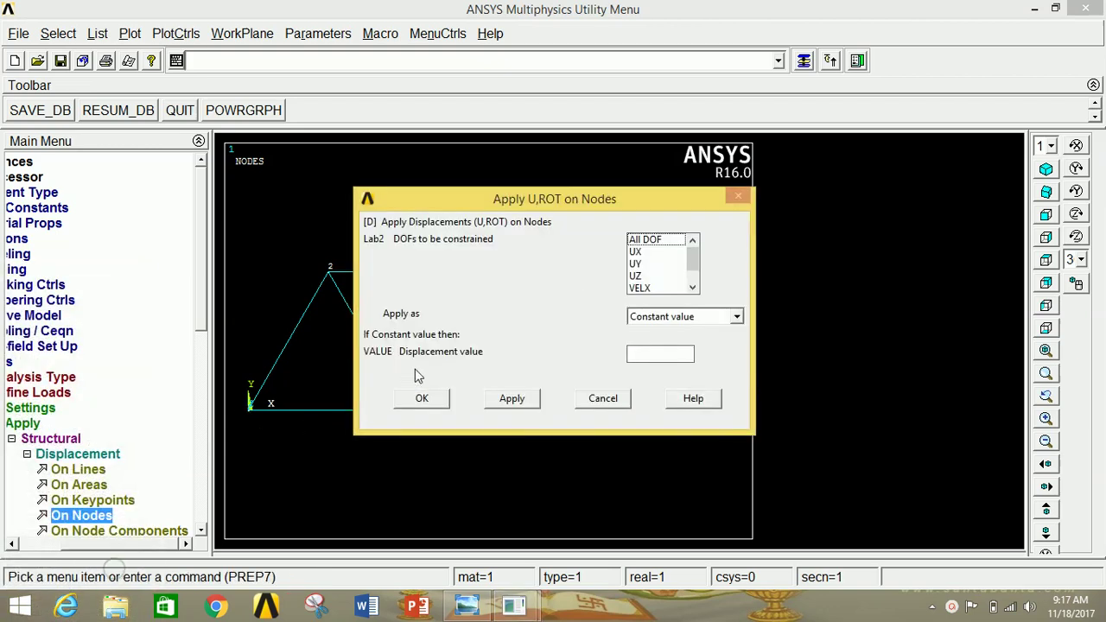
pyautogui.click(649, 242)
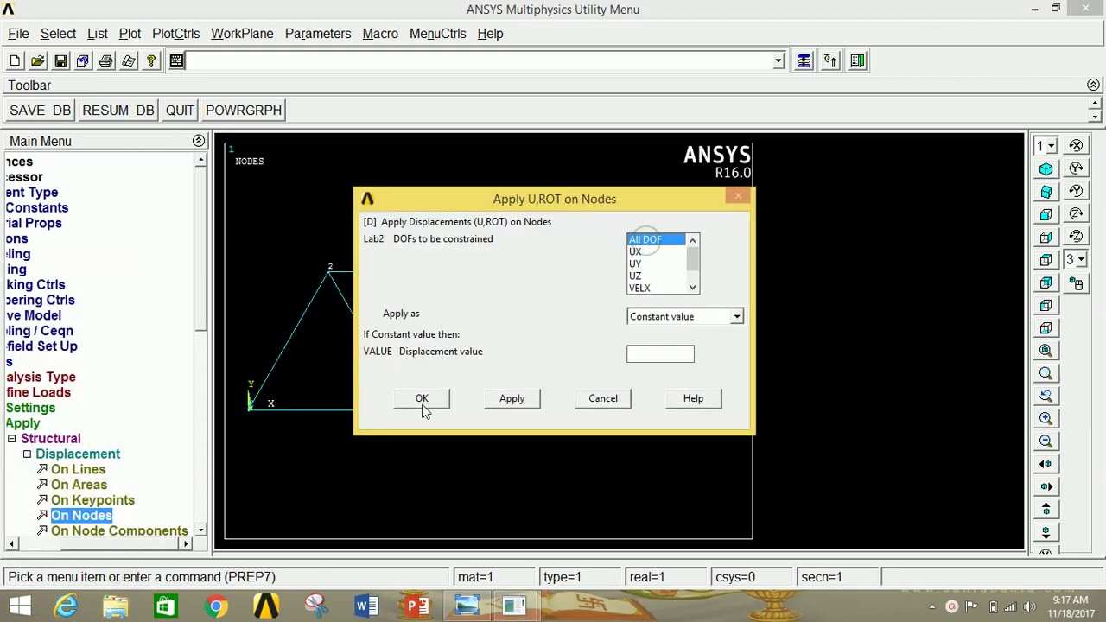
pyautogui.click(512, 400)
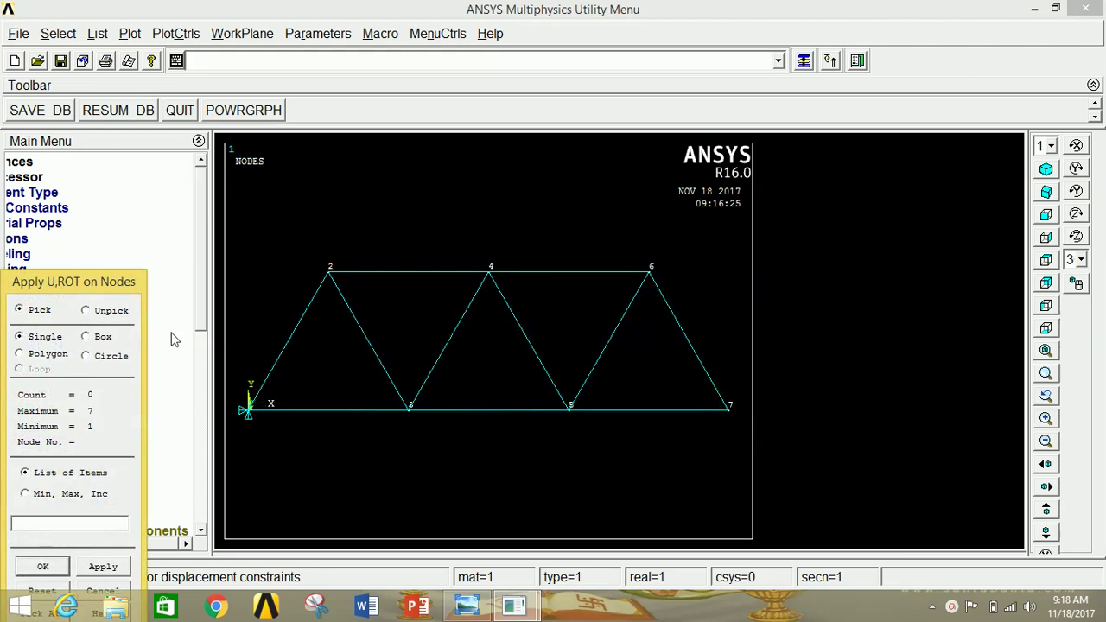
# Step: Constrain only UY at node 7, leaving All DOF unselected, and finish the displacement constraints
pyautogui.moveTo(110, 289); pyautogui.dragTo(150, 186)
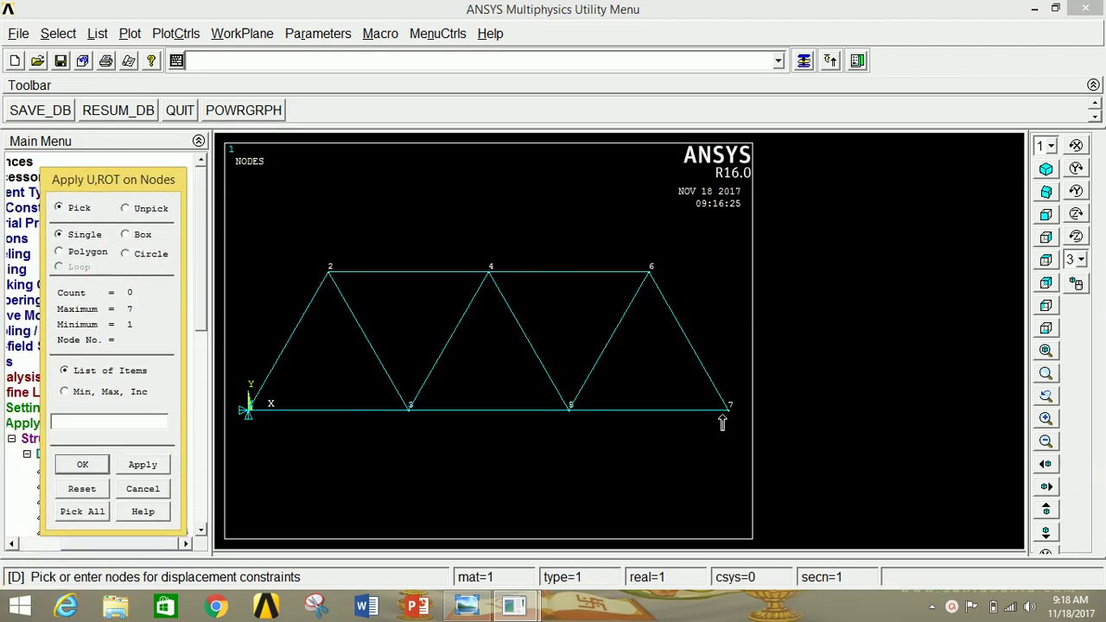
pyautogui.click(161, 468)
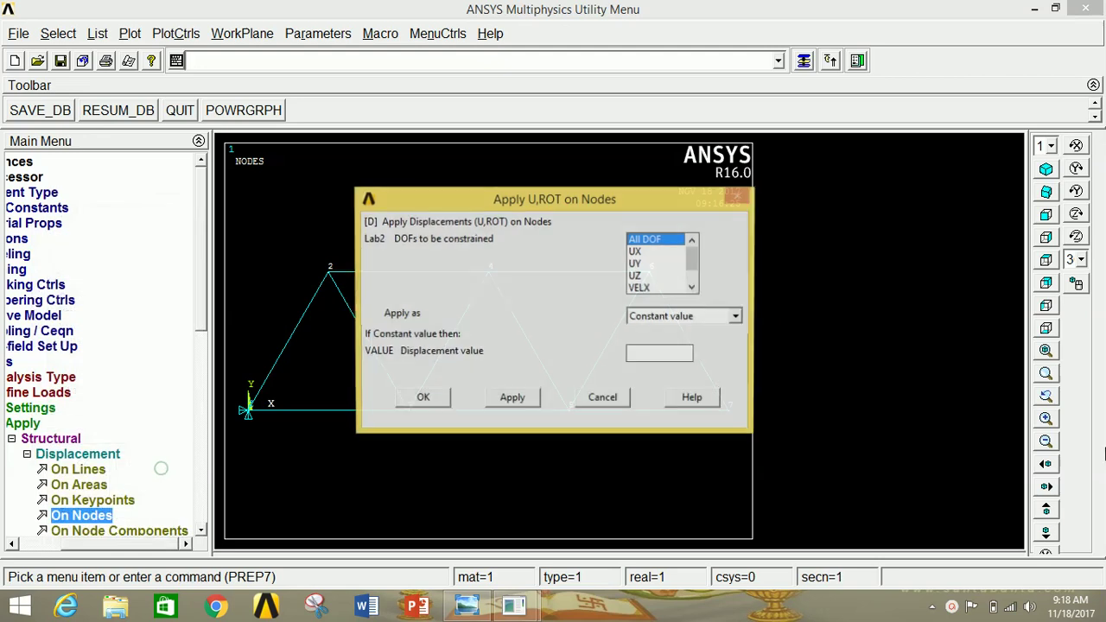
pyautogui.click(636, 264)
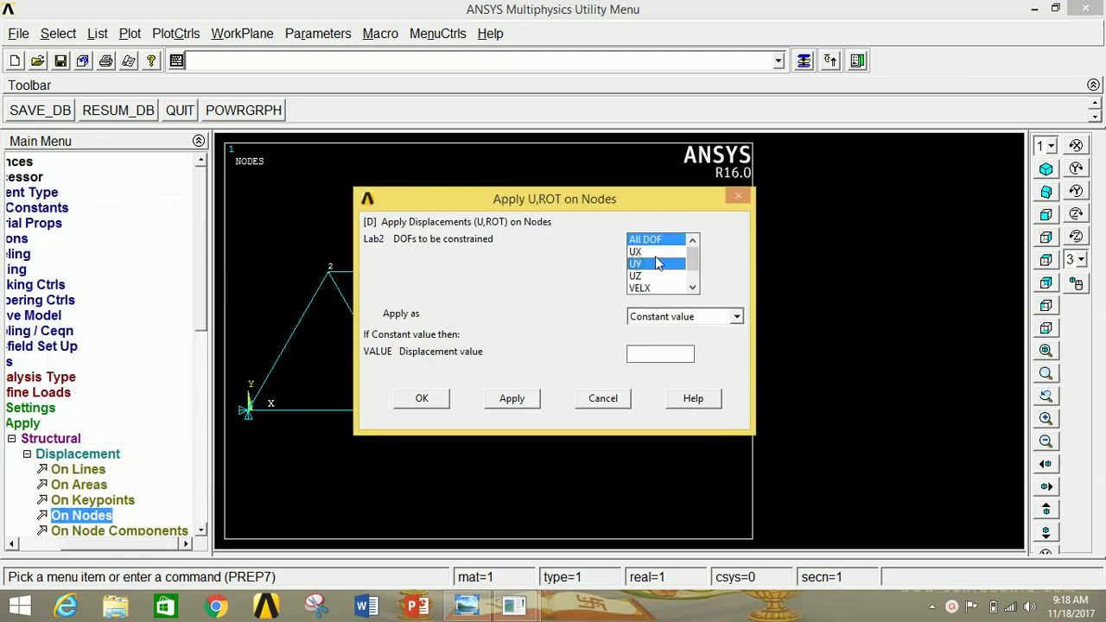
pyautogui.click(650, 241)
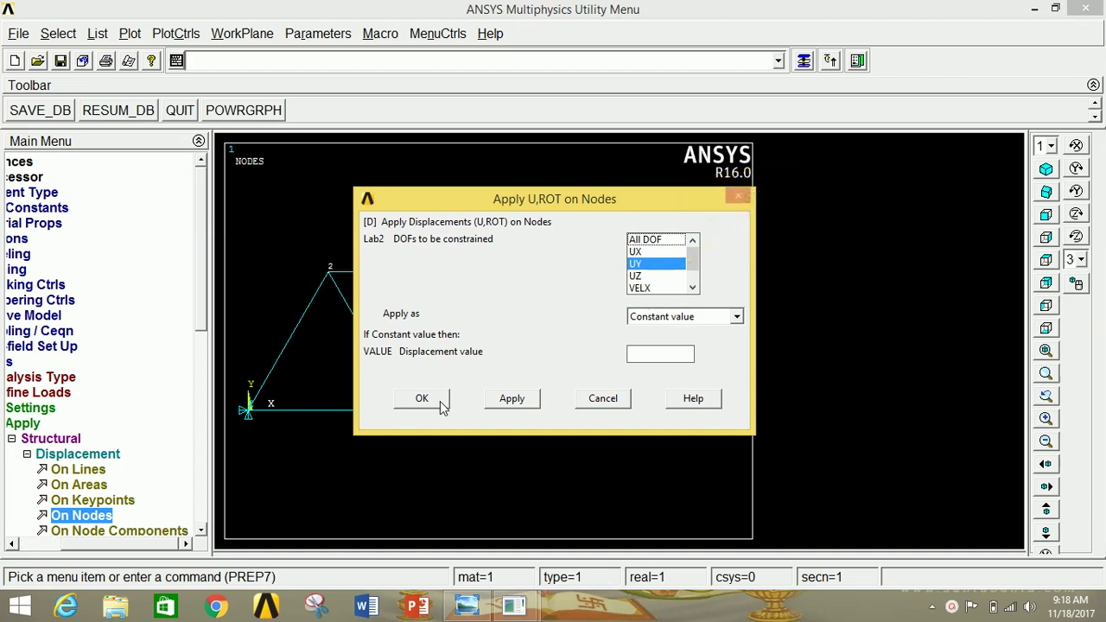
pyautogui.click(422, 400)
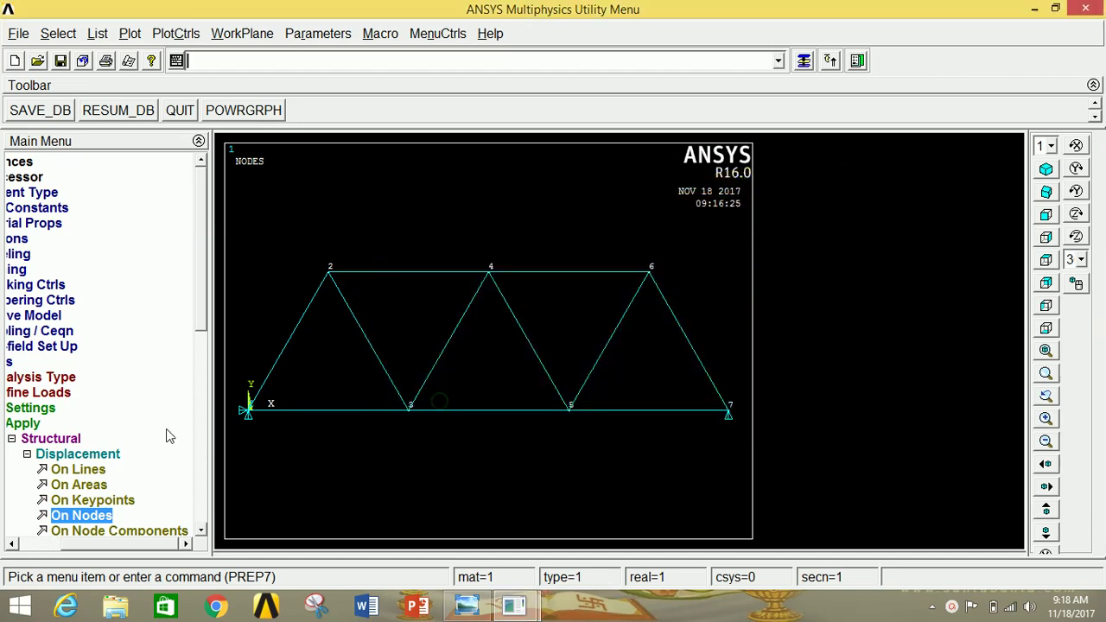
# Step: Check the loads in the P2 TRUSS picture and apply a constant FY force of -280000 on node 1
pyautogui.click(66, 450)
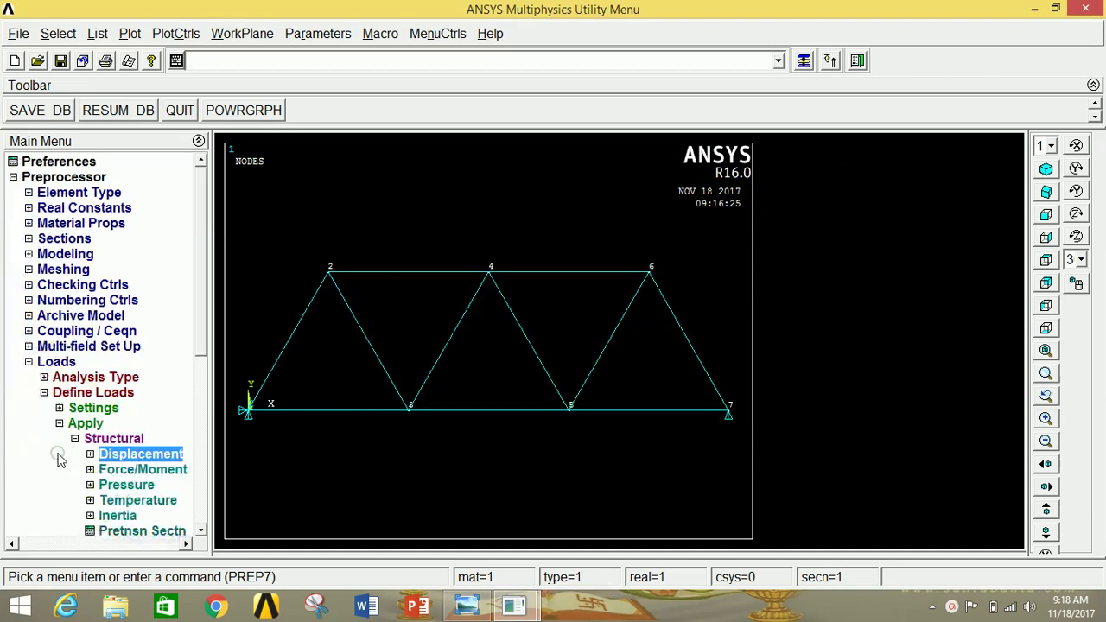
pyautogui.click(122, 474)
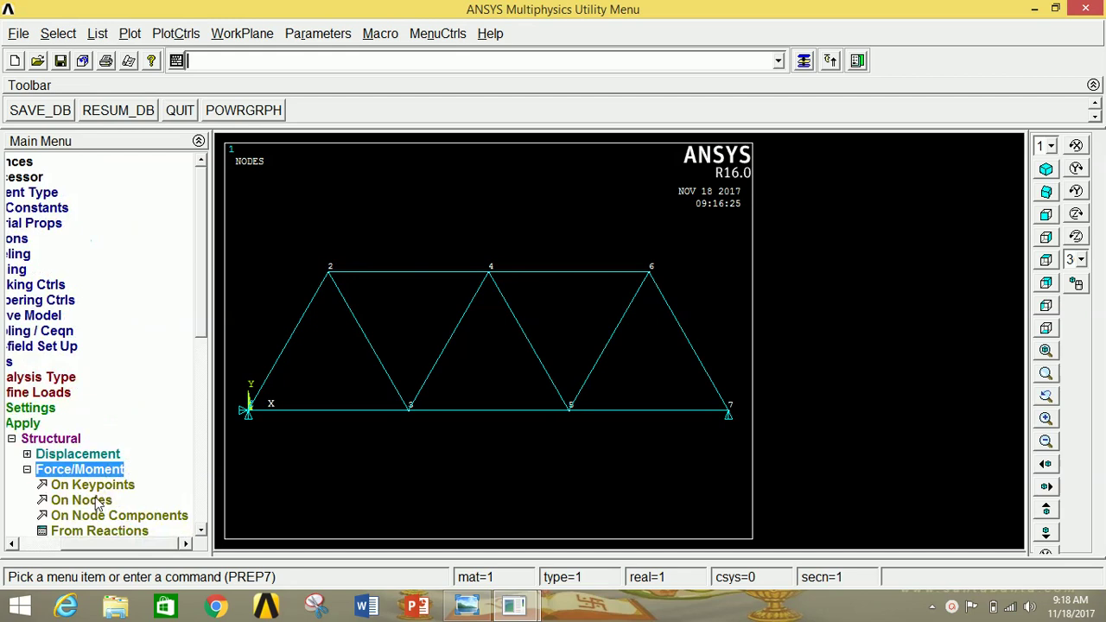
pyautogui.click(100, 500)
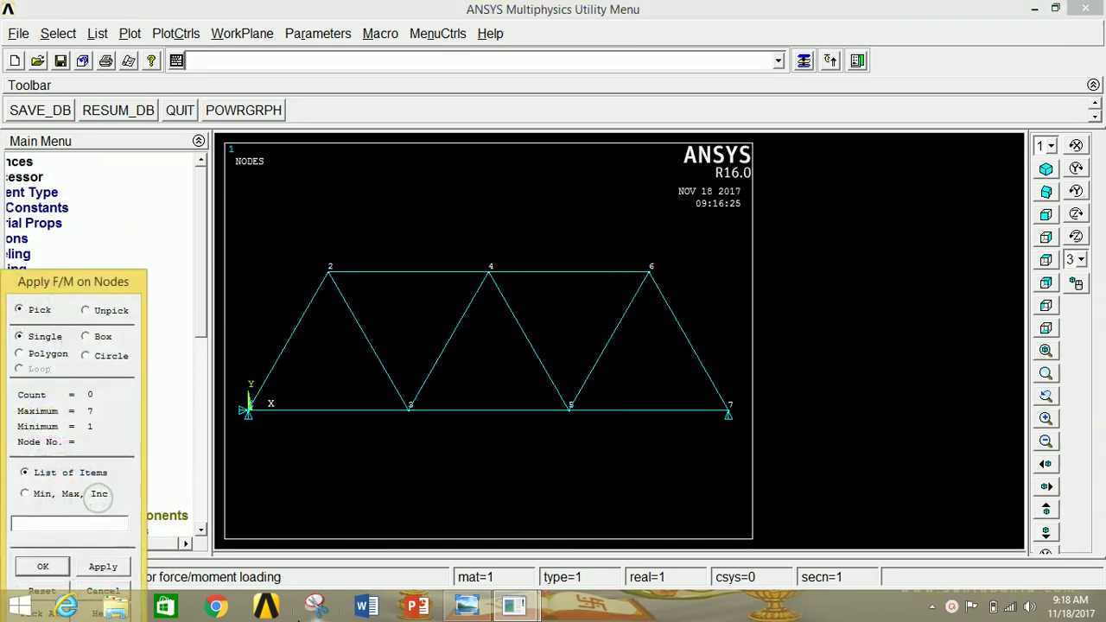
pyautogui.click(471, 609)
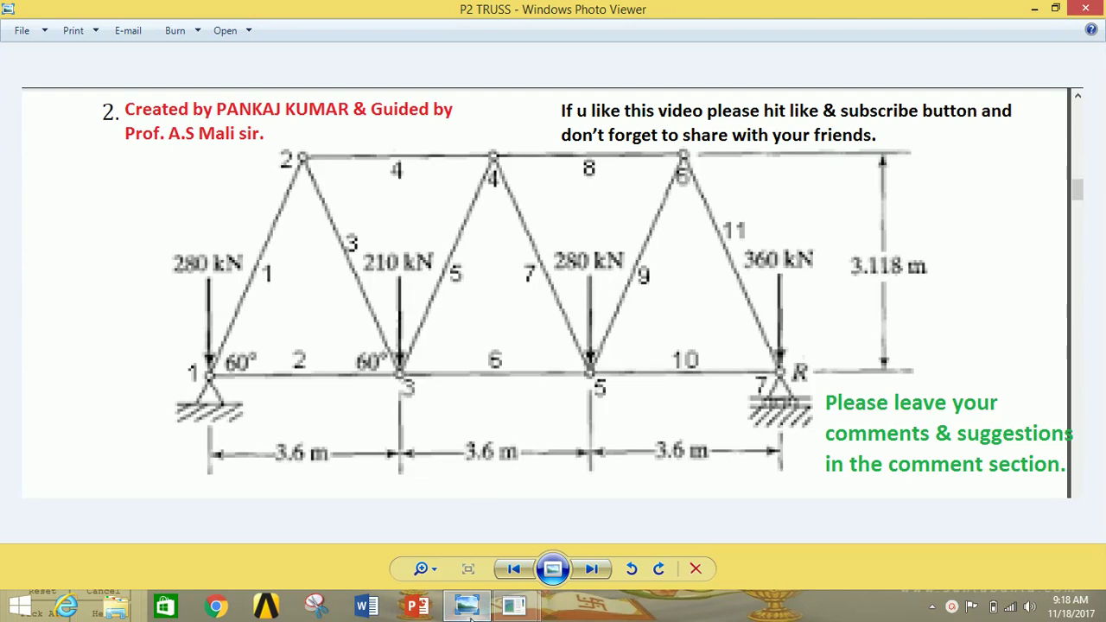
pyautogui.moveTo(468, 616)
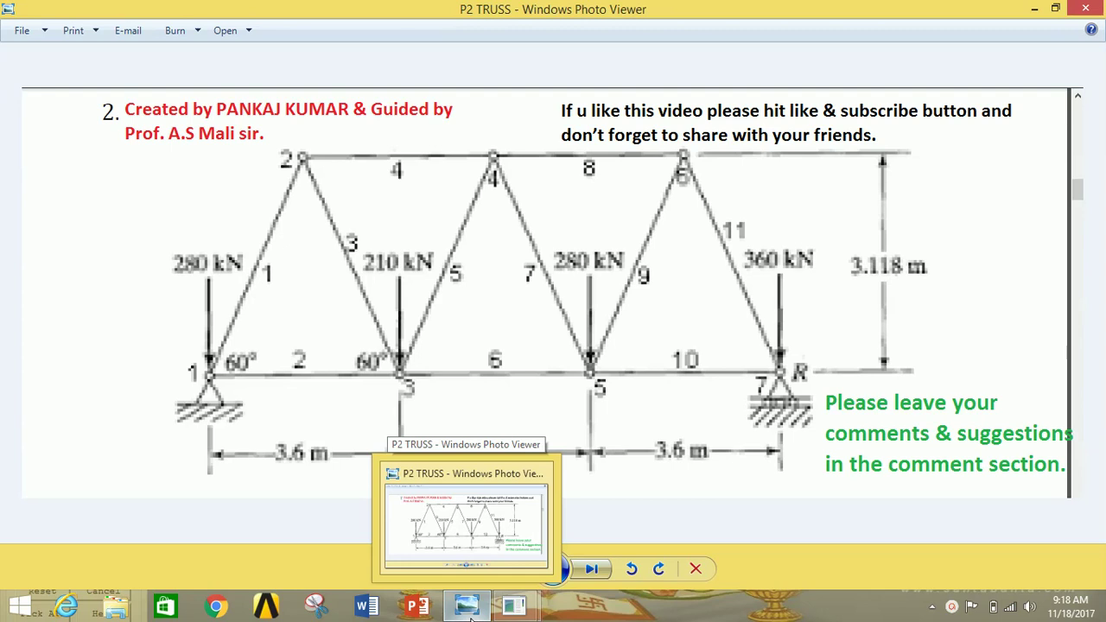
pyautogui.click(468, 609)
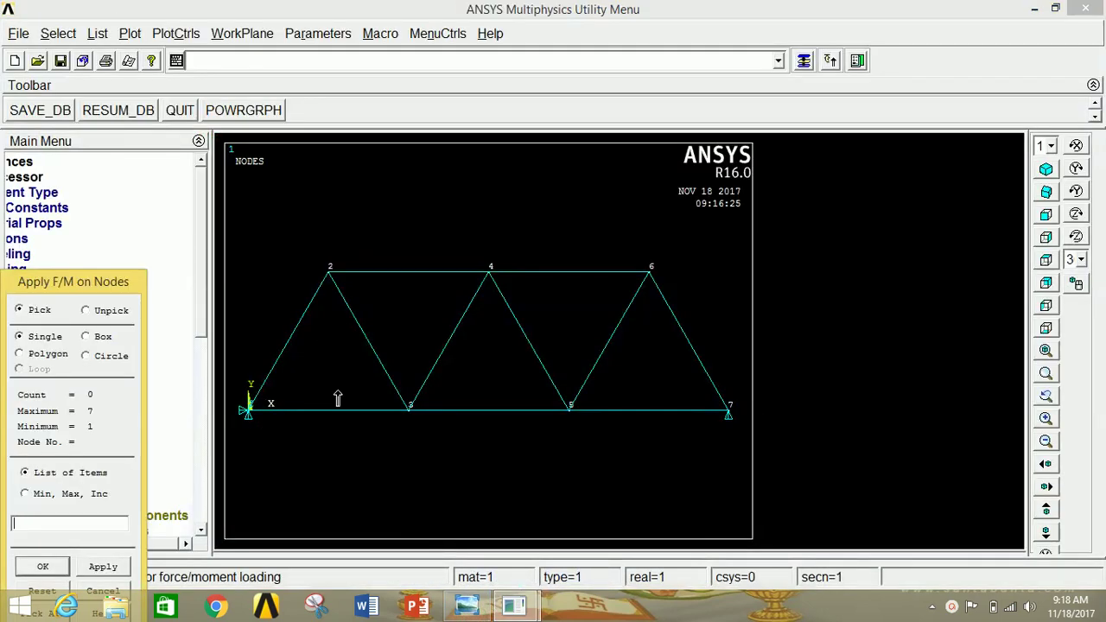
pyautogui.click(103, 567)
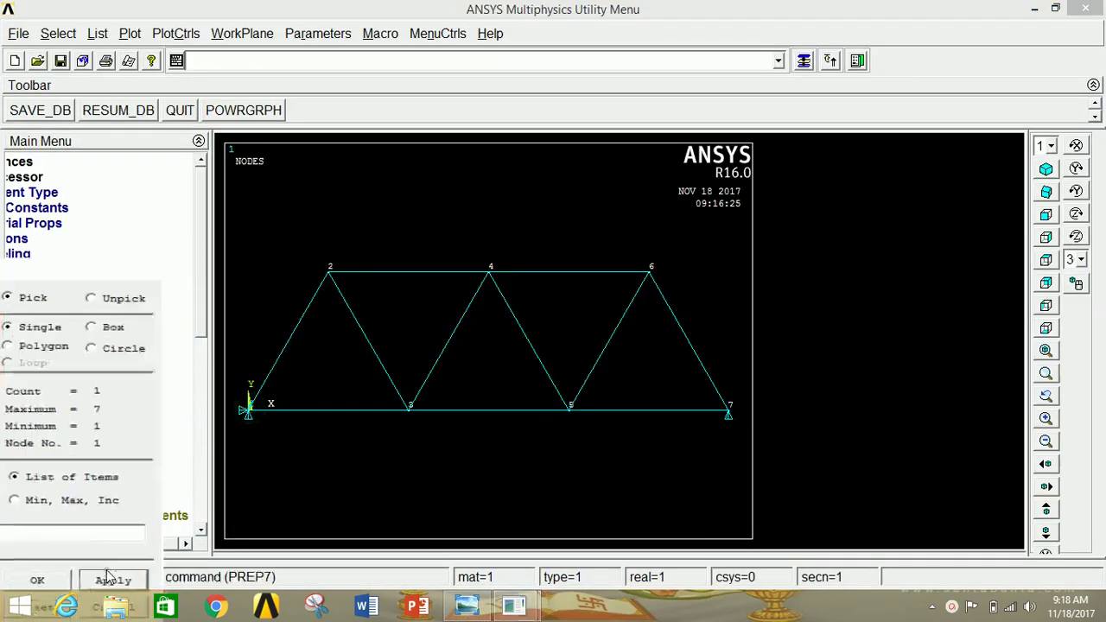
pyautogui.click(662, 272)
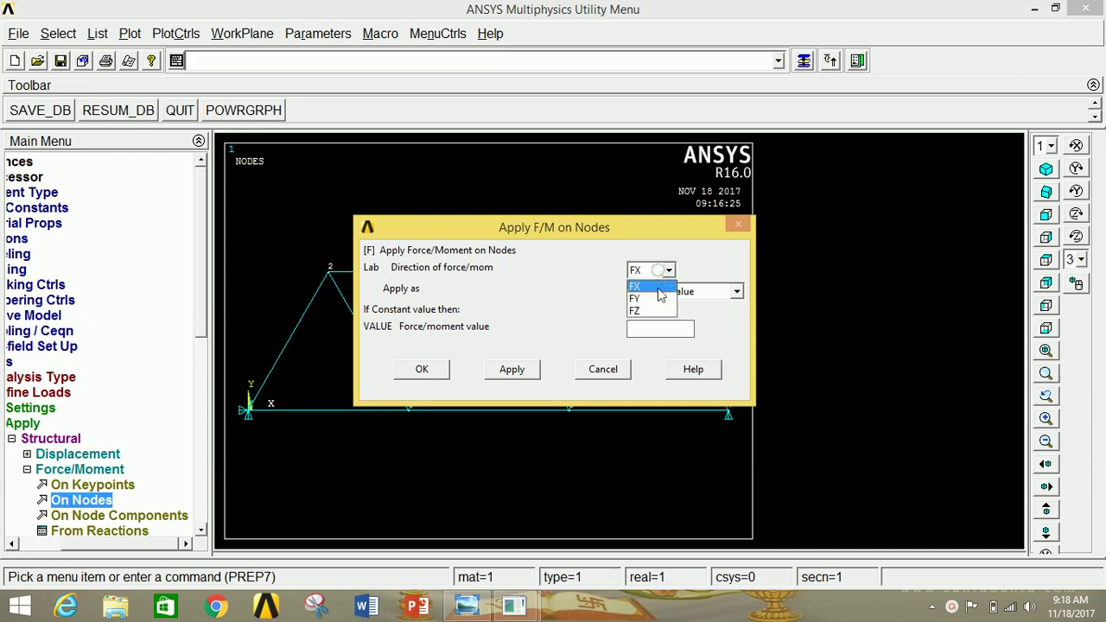
pyautogui.click(647, 293)
pyautogui.click(652, 328)
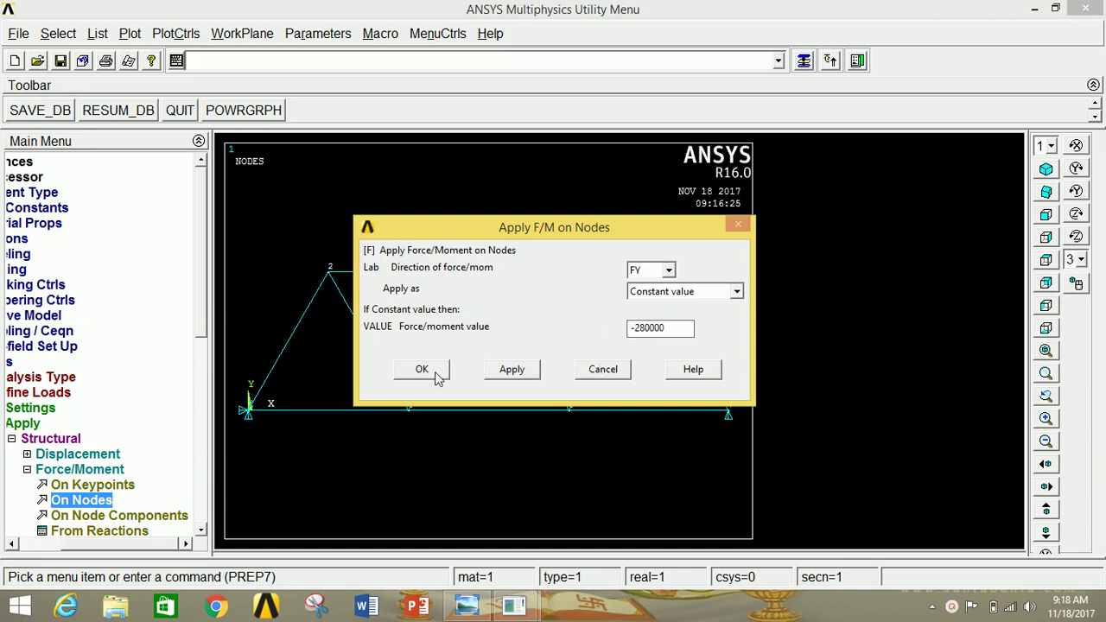
pyautogui.click(510, 370)
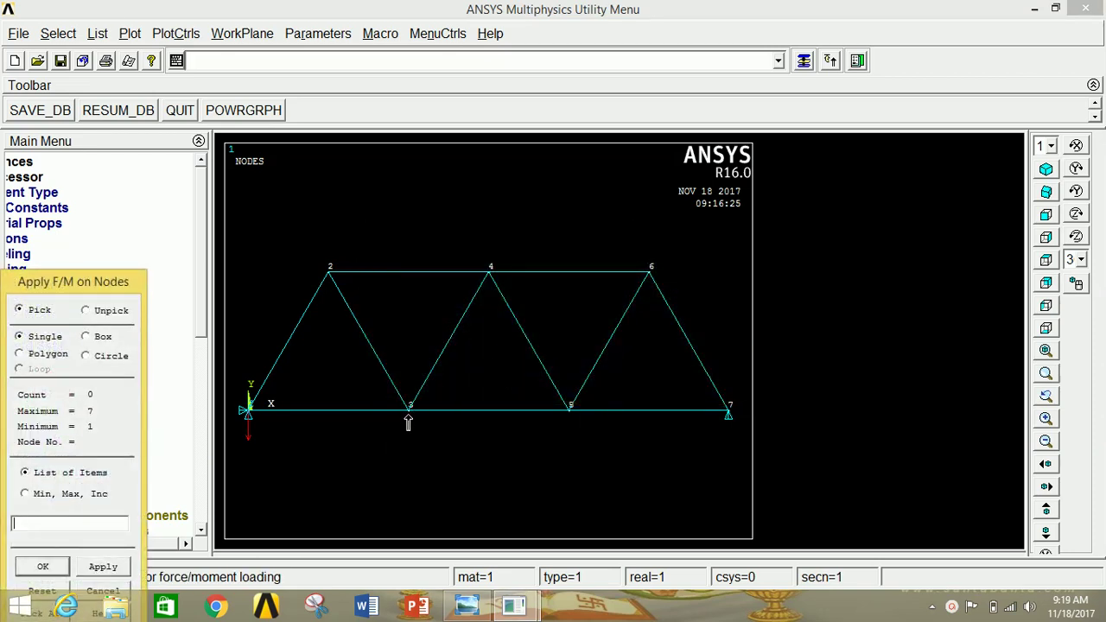
# Step: Apply a constant FY force of -210000 on node 3
pyautogui.click(100, 566)
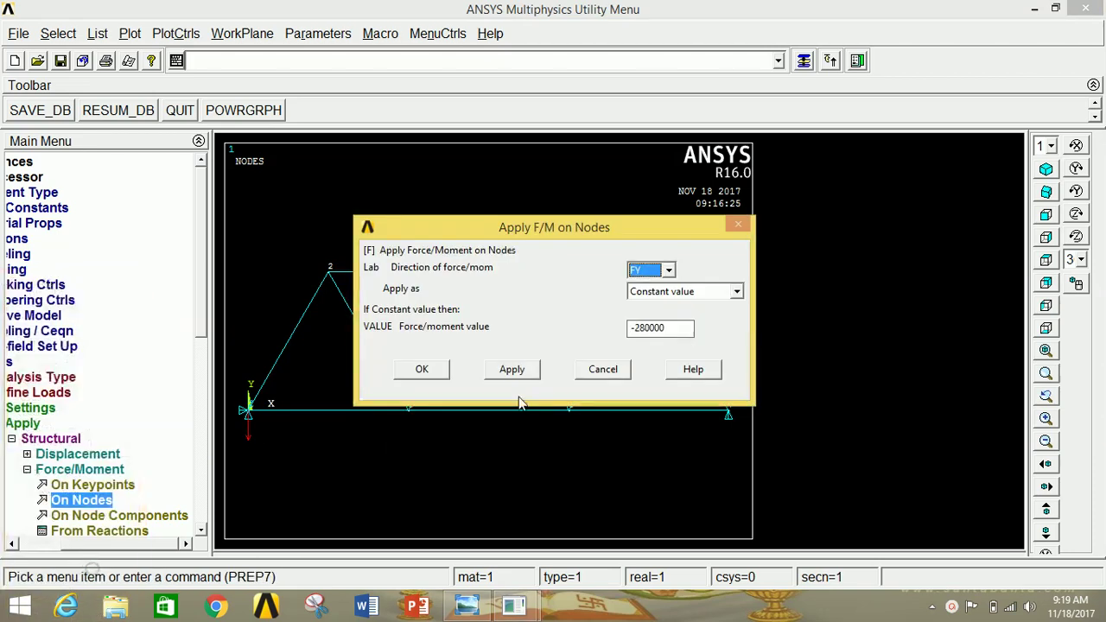
pyautogui.click(644, 327)
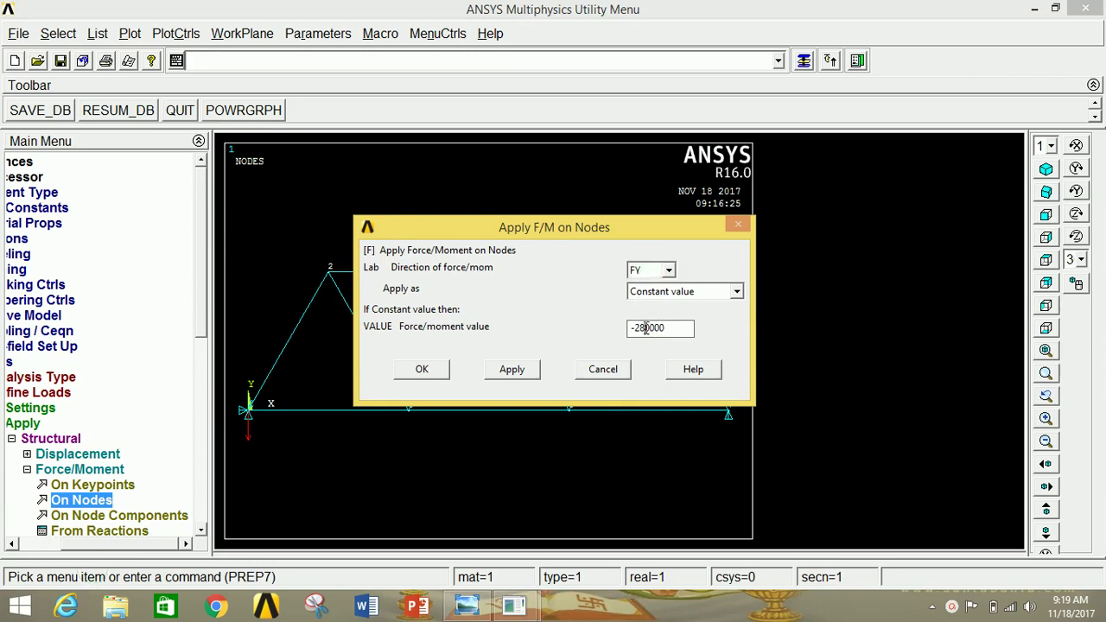
pyautogui.press('BackSpace')
pyautogui.write('1')
pyautogui.click(510, 372)
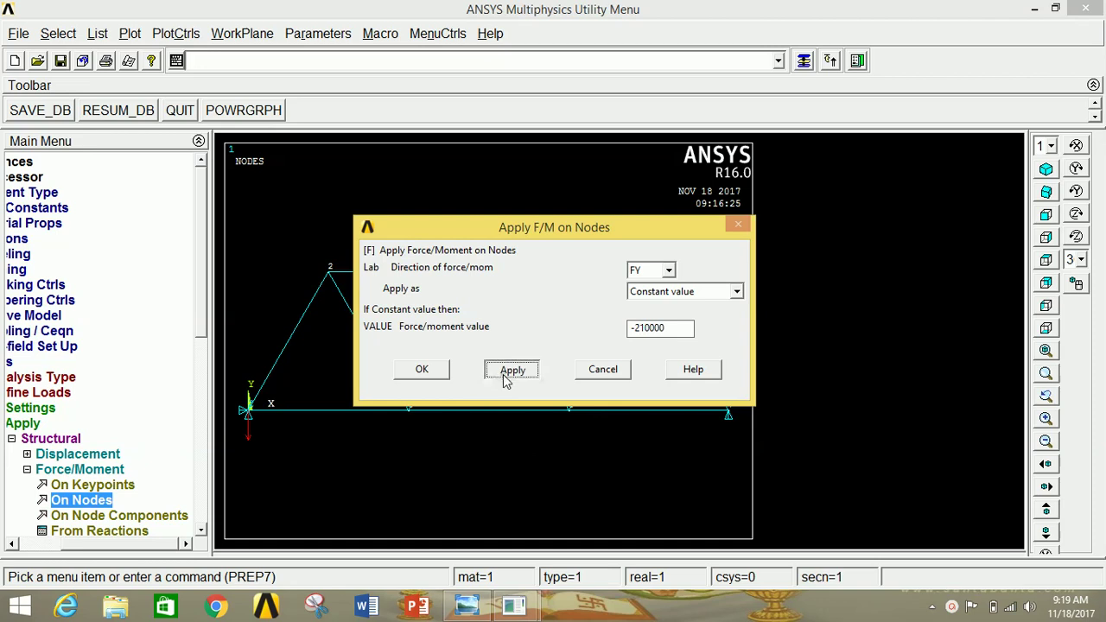
# Step: Check the next load in the P2 TRUSS picture and apply a constant FY force of -280000 on node 5
pyautogui.click(467, 608)
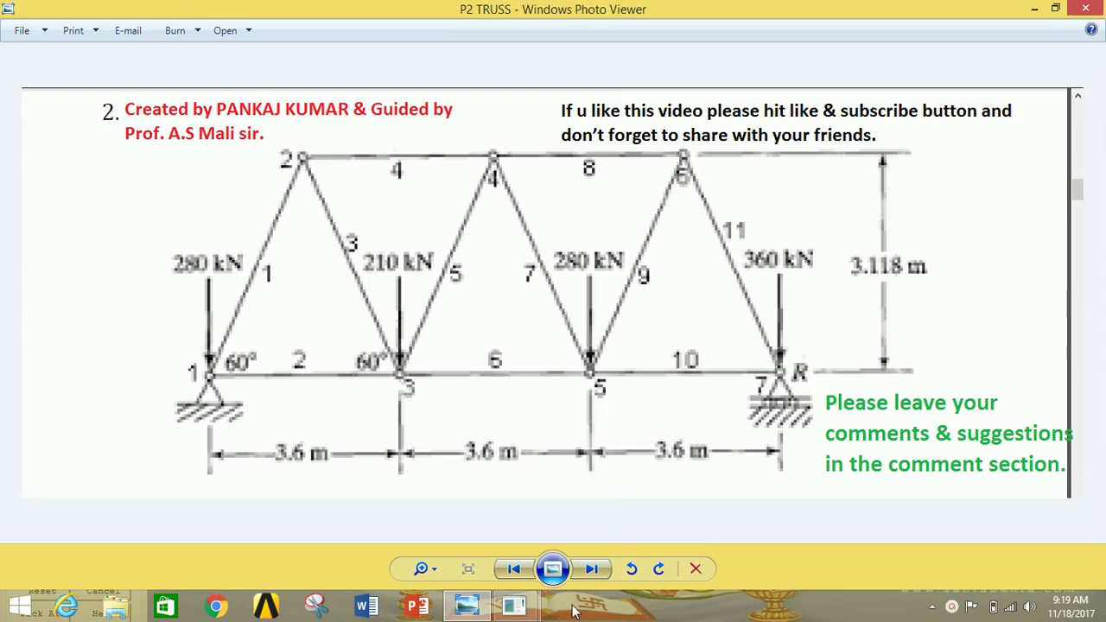
pyautogui.moveTo(515, 605)
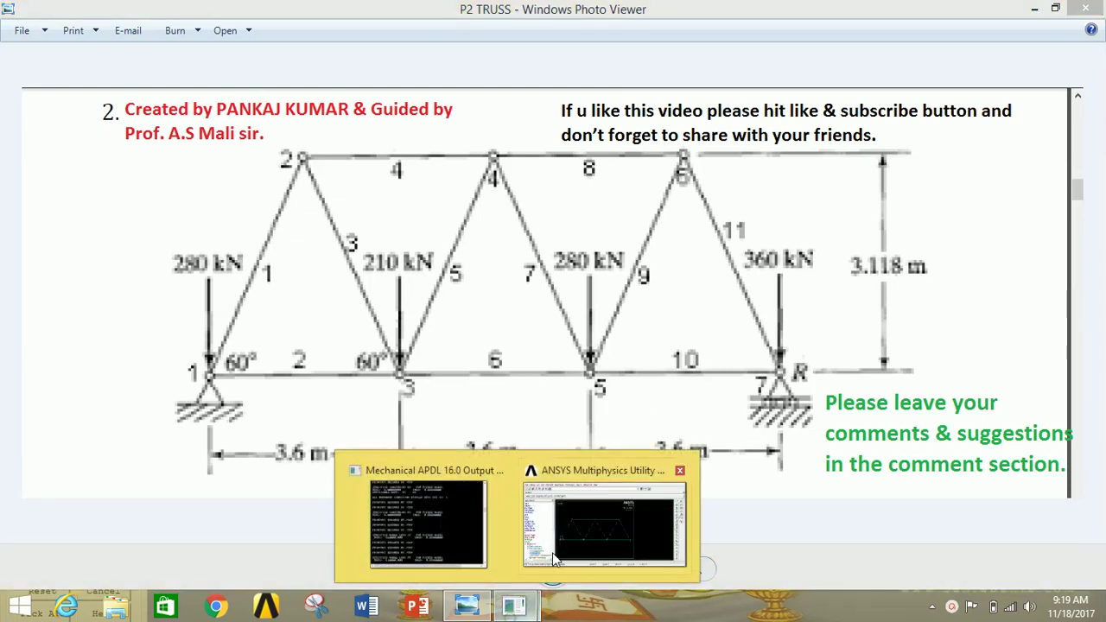
pyautogui.click(592, 522)
pyautogui.click(567, 440)
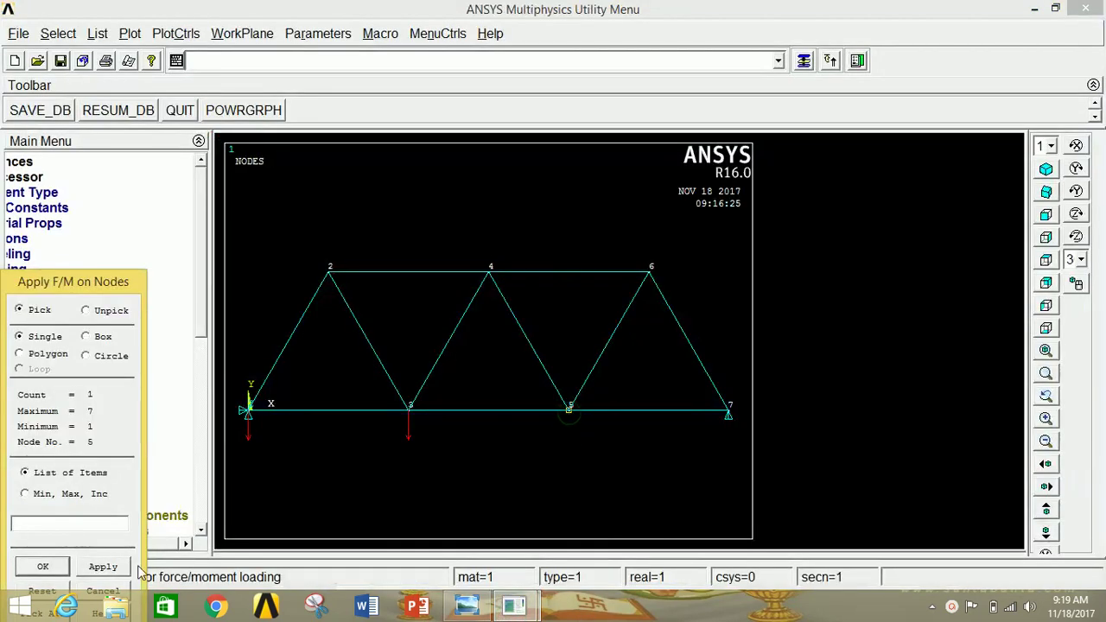
pyautogui.click(101, 566)
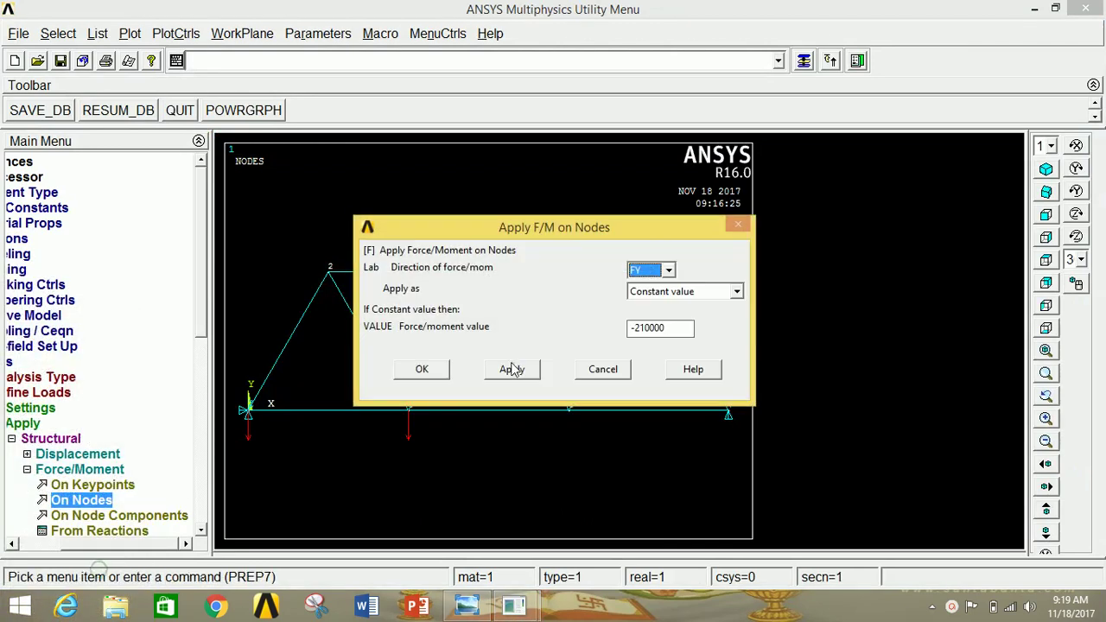
pyautogui.click(649, 327)
pyautogui.press('BackSpace')
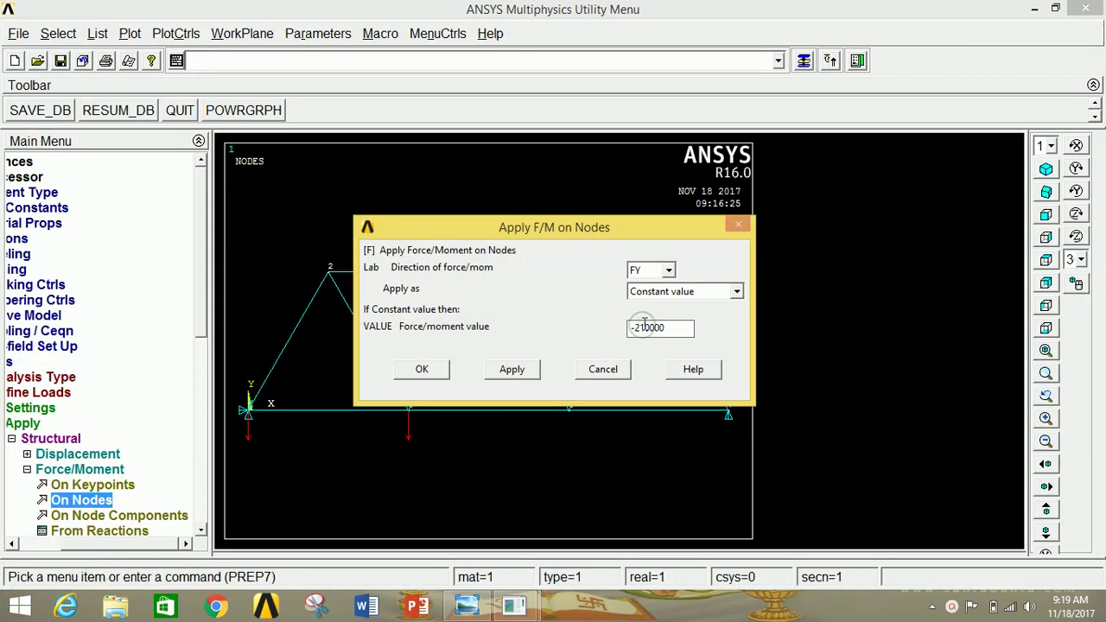
pyautogui.click(511, 369)
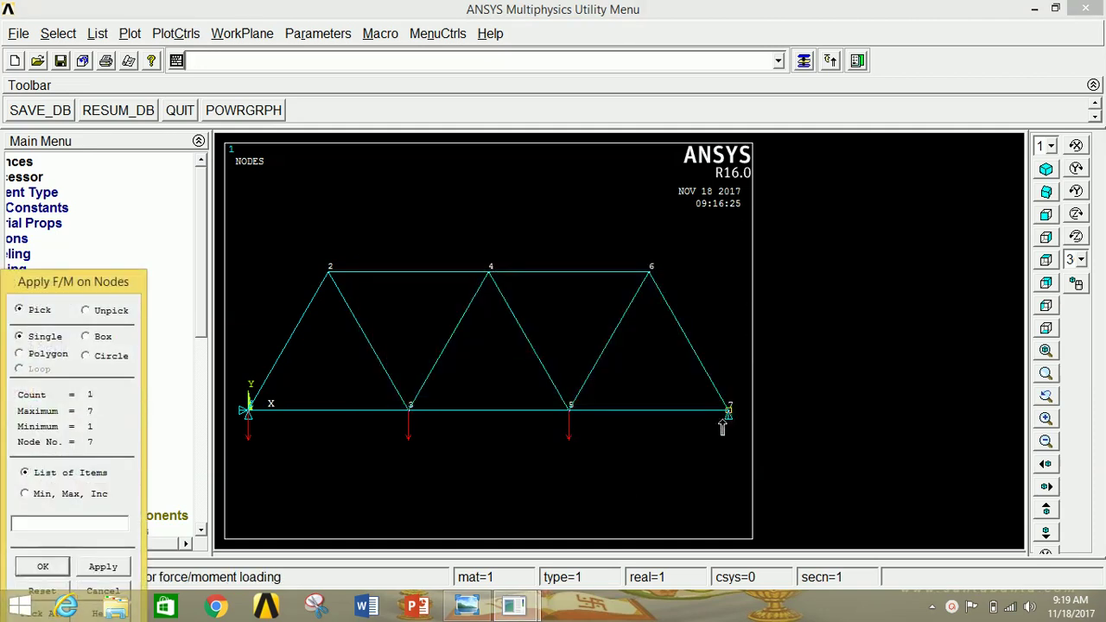
# Step: Apply a constant FY force of -360000 on node 7 and finish the force definitions
pyautogui.click(97, 565)
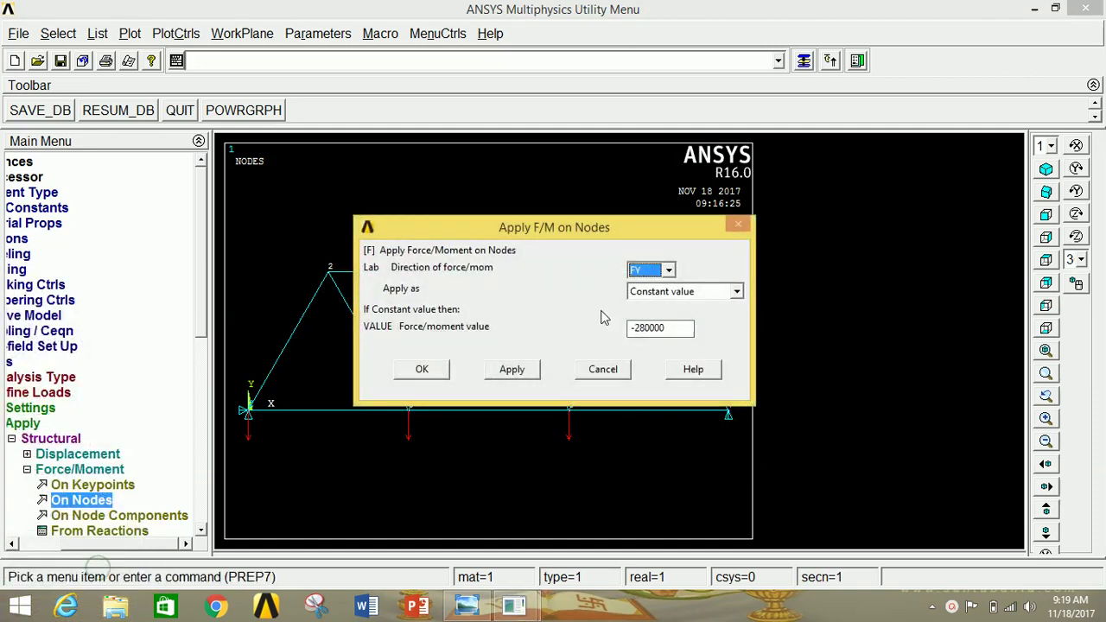
pyautogui.moveTo(649, 328); pyautogui.dragTo(637, 321)
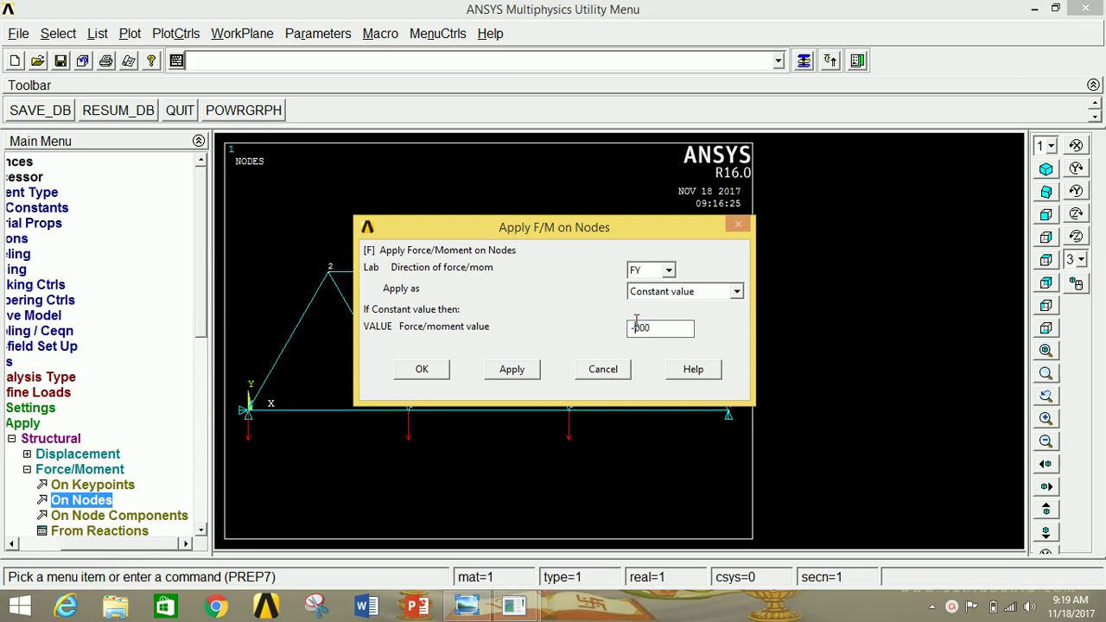
pyautogui.write('-360000')
pyautogui.click(423, 369)
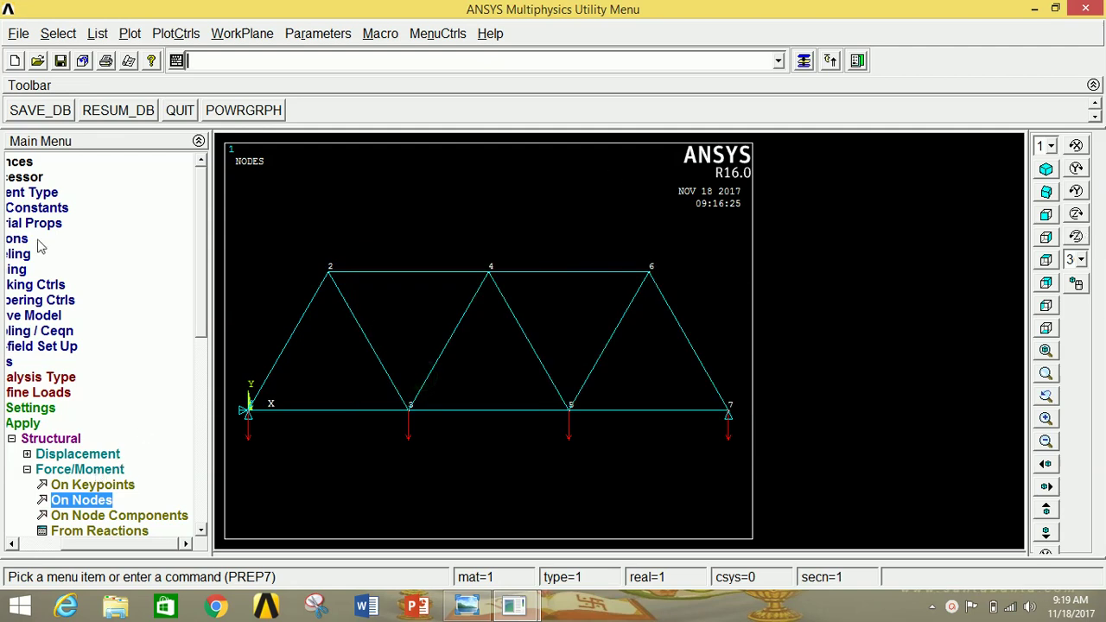
# Step: Solve the current load step of the truss and close the solution note and status listing
pyautogui.click(47, 439)
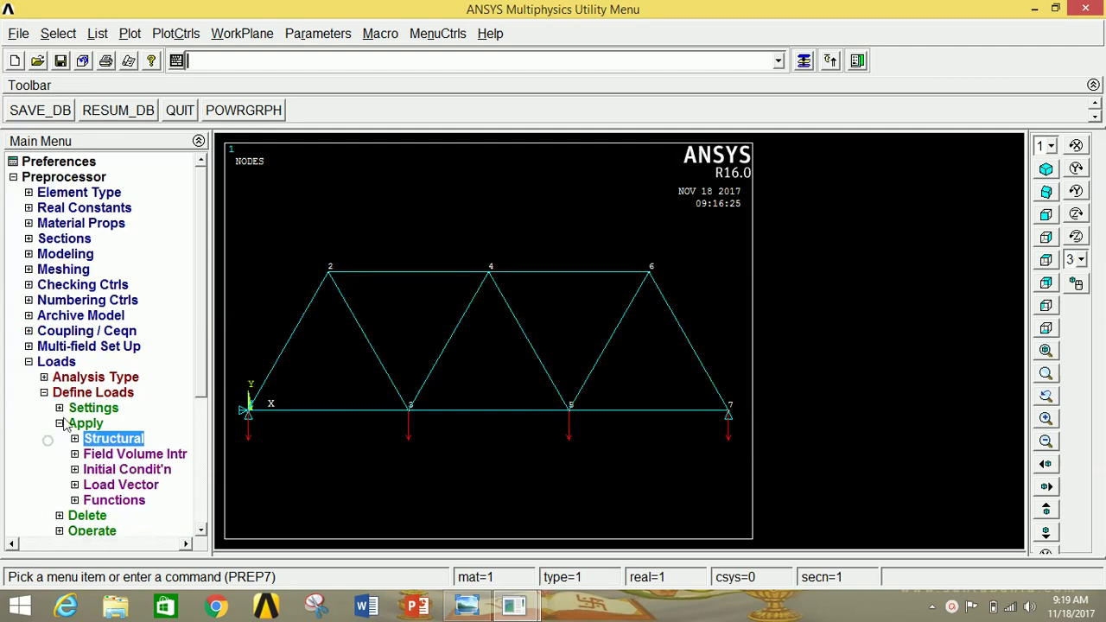
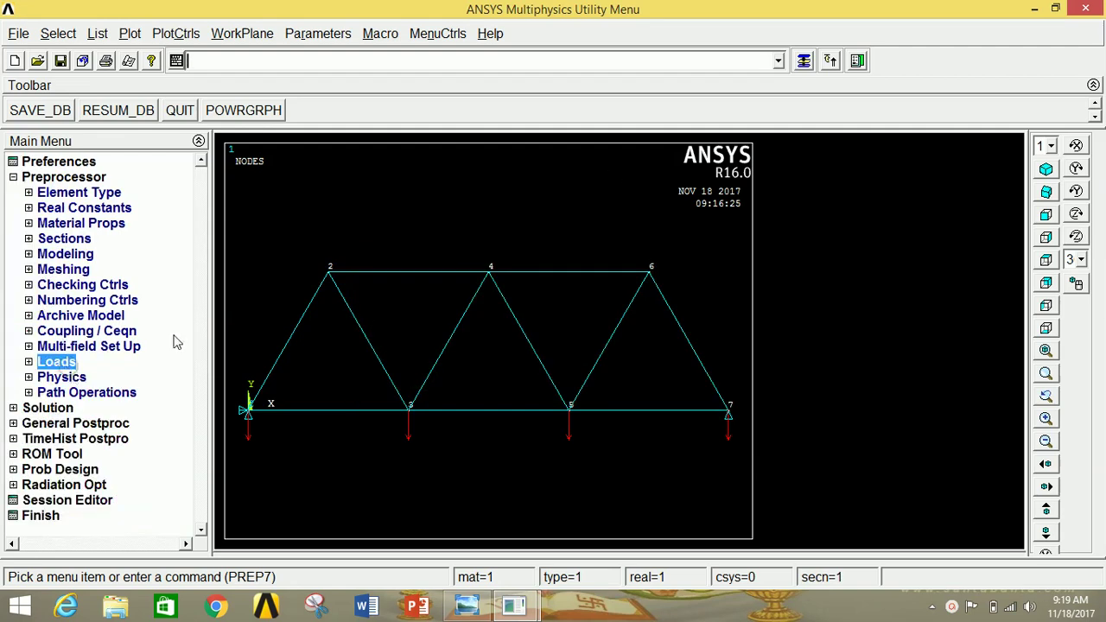
pyautogui.click(64, 178)
pyautogui.click(65, 177)
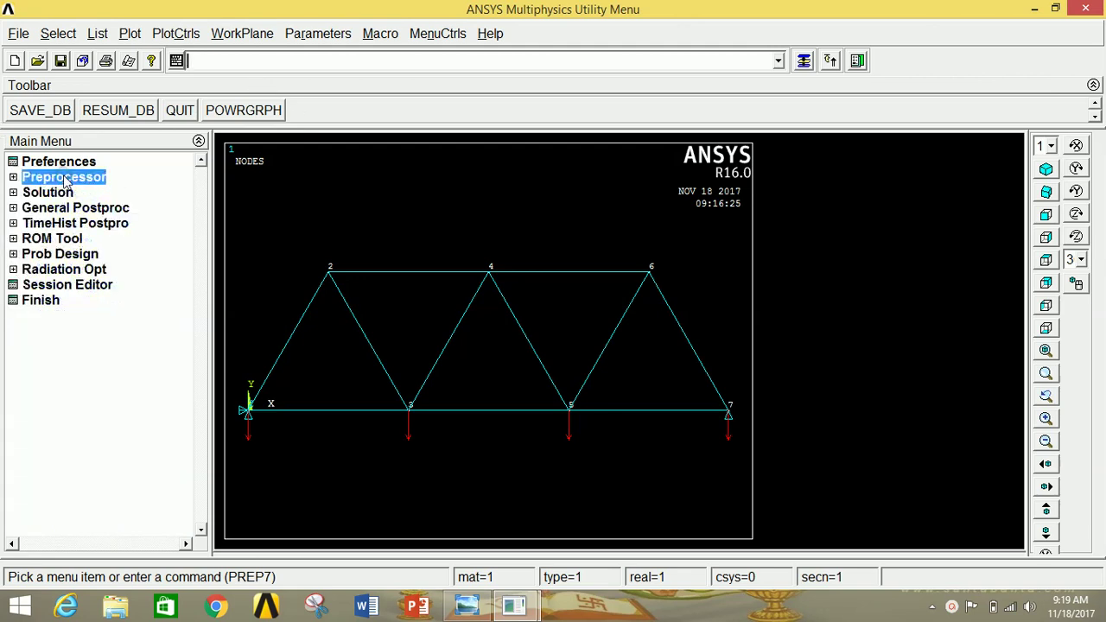
pyautogui.click(47, 195)
pyautogui.click(48, 194)
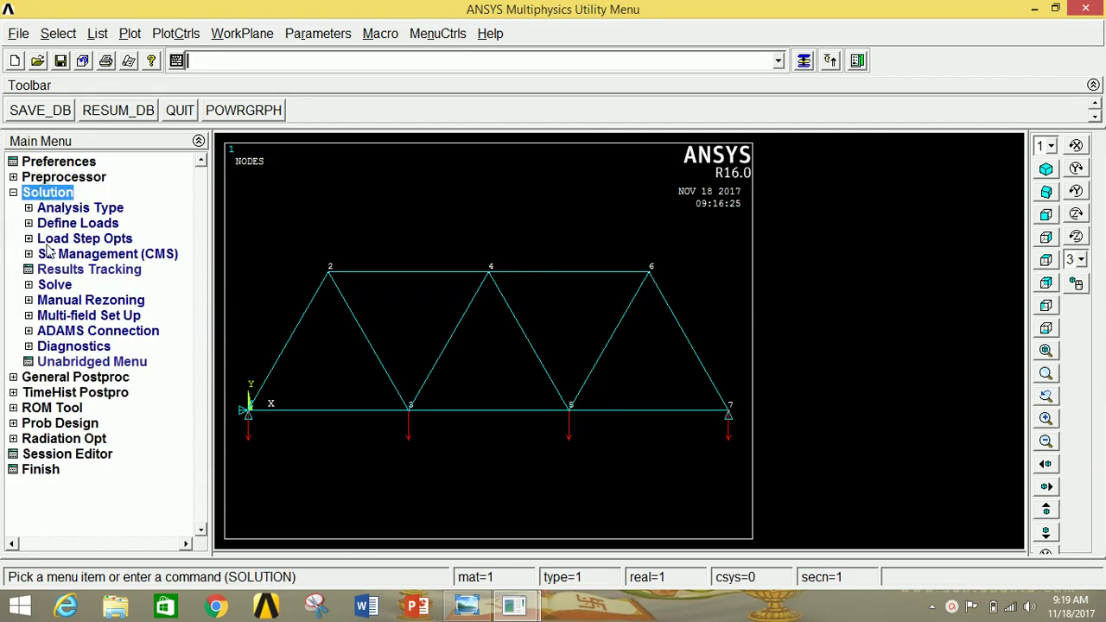
pyautogui.click(54, 286)
pyautogui.click(56, 286)
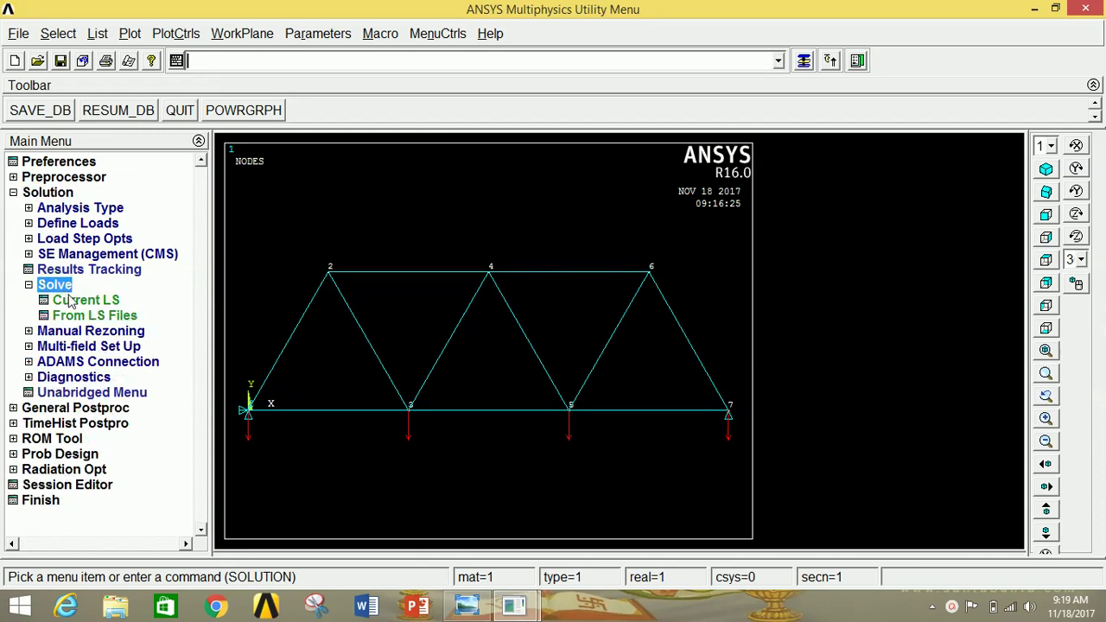
pyautogui.click(67, 300)
pyautogui.click(546, 388)
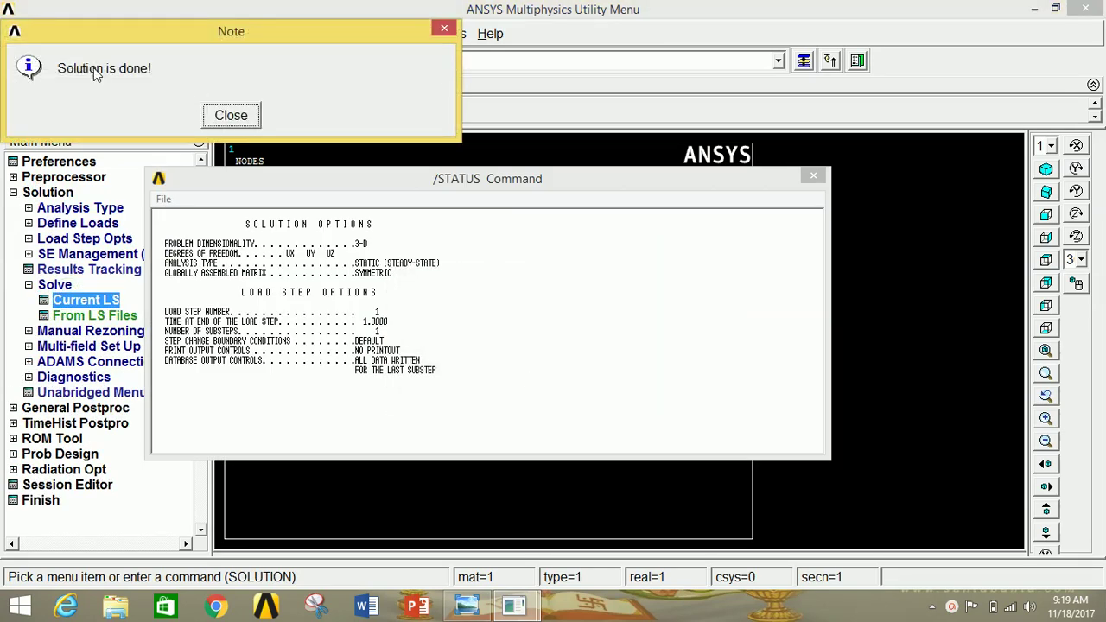
pyautogui.click(218, 117)
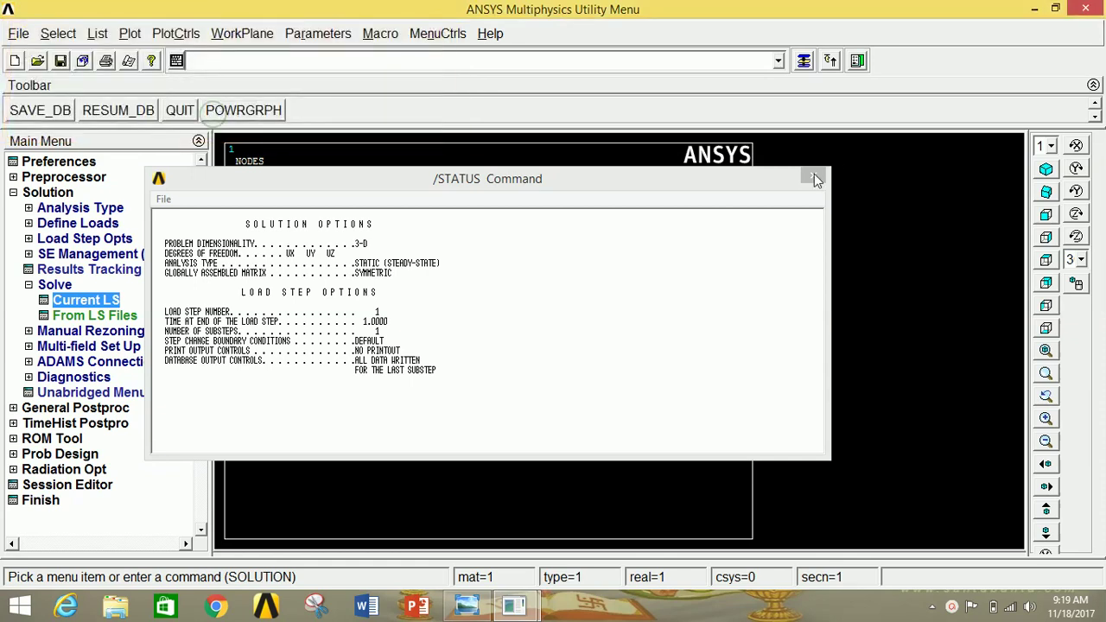
pyautogui.click(813, 175)
# Step: Plot the truss's deformed shape together with the undeformed shape using the Def + undeformed option
pyautogui.doubleClick(45, 193)
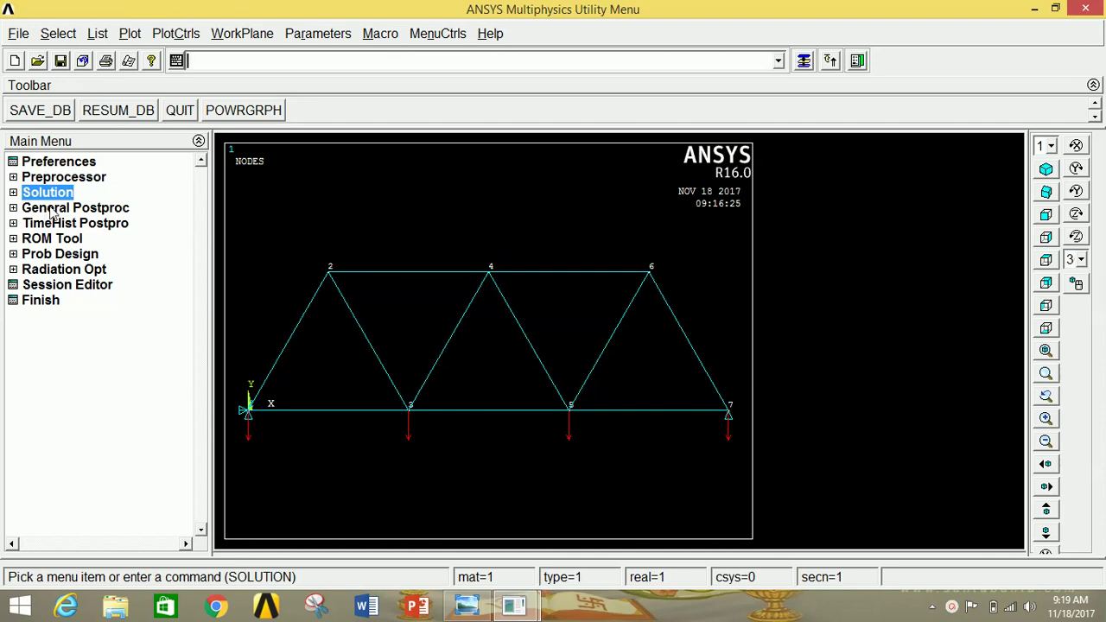
pyautogui.click(52, 209)
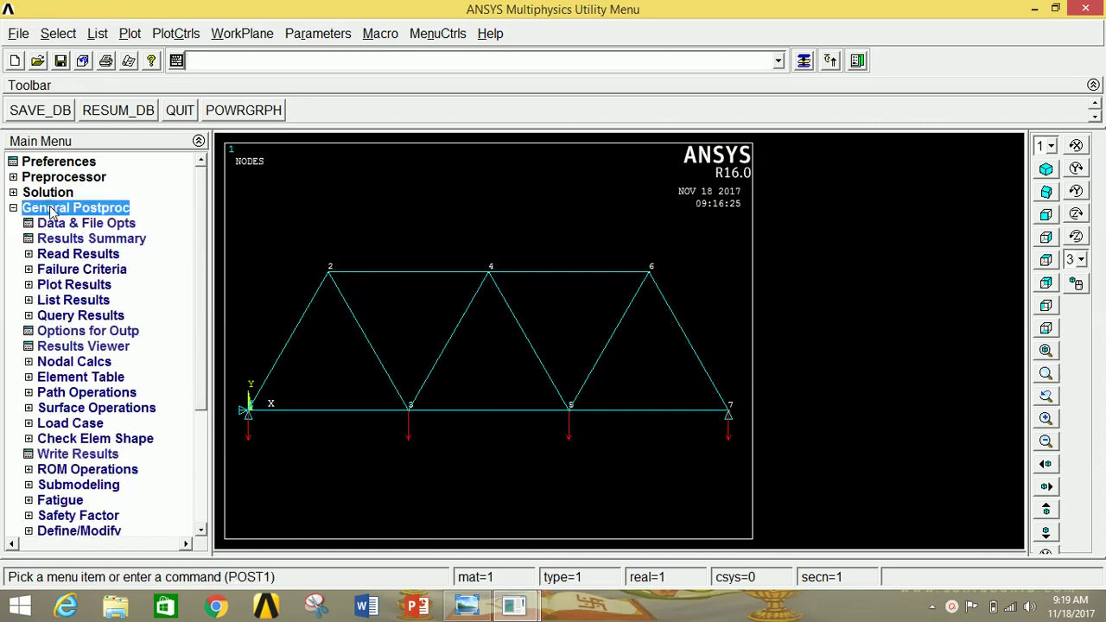
pyautogui.click(83, 287)
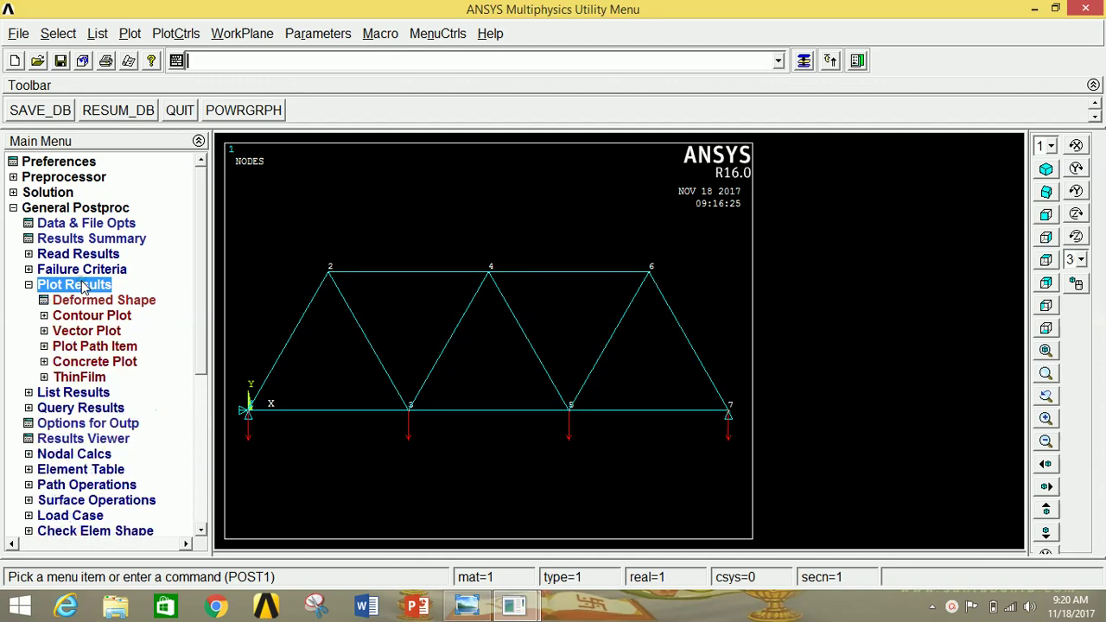
pyautogui.click(91, 302)
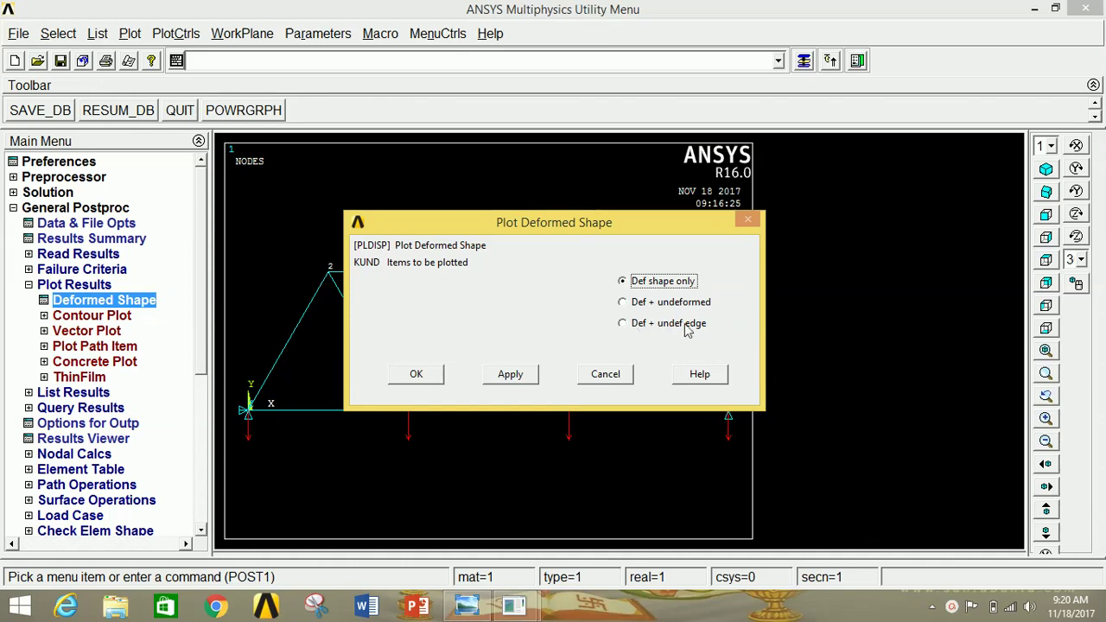
pyautogui.click(654, 304)
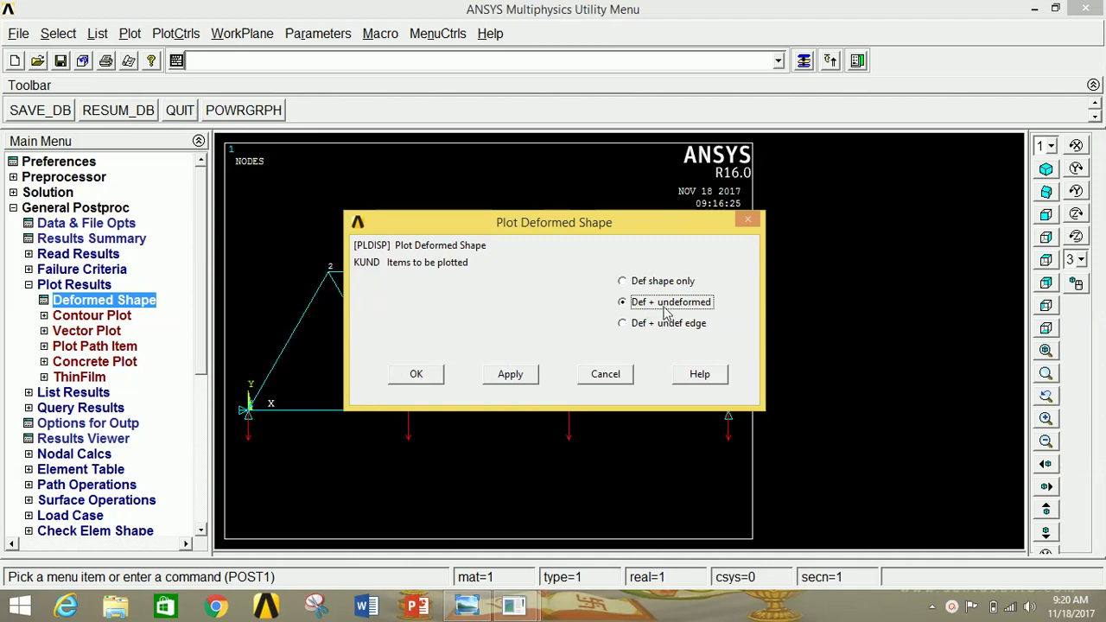
pyautogui.click(413, 375)
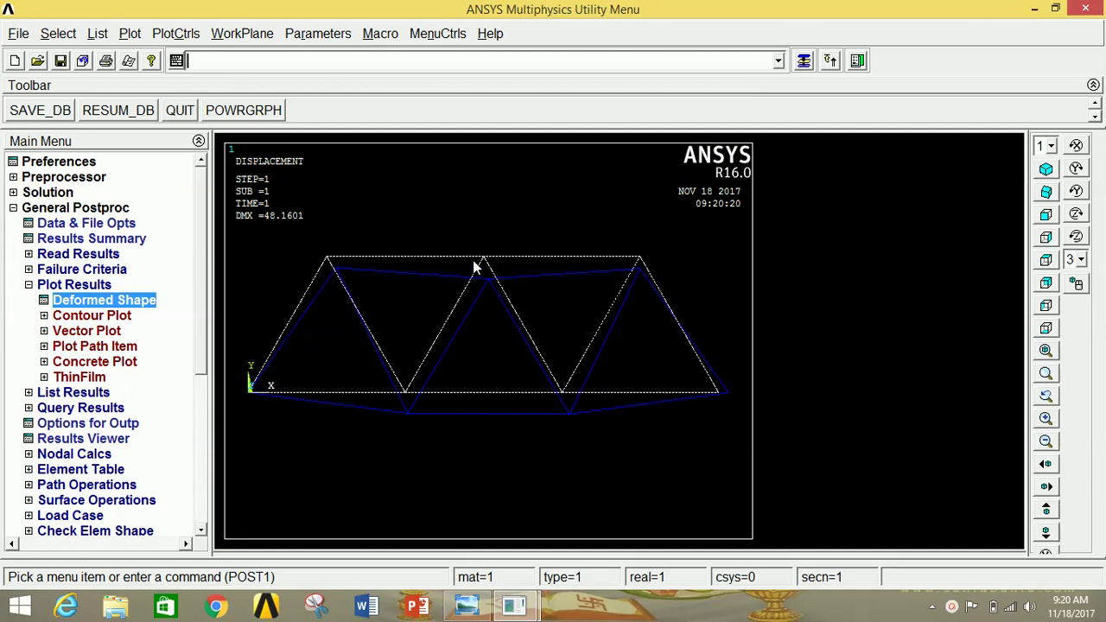
# Step: Animate the truss's deformed shape together with its undeformed shape, and close the animation controls after viewing it
pyautogui.click(184, 35)
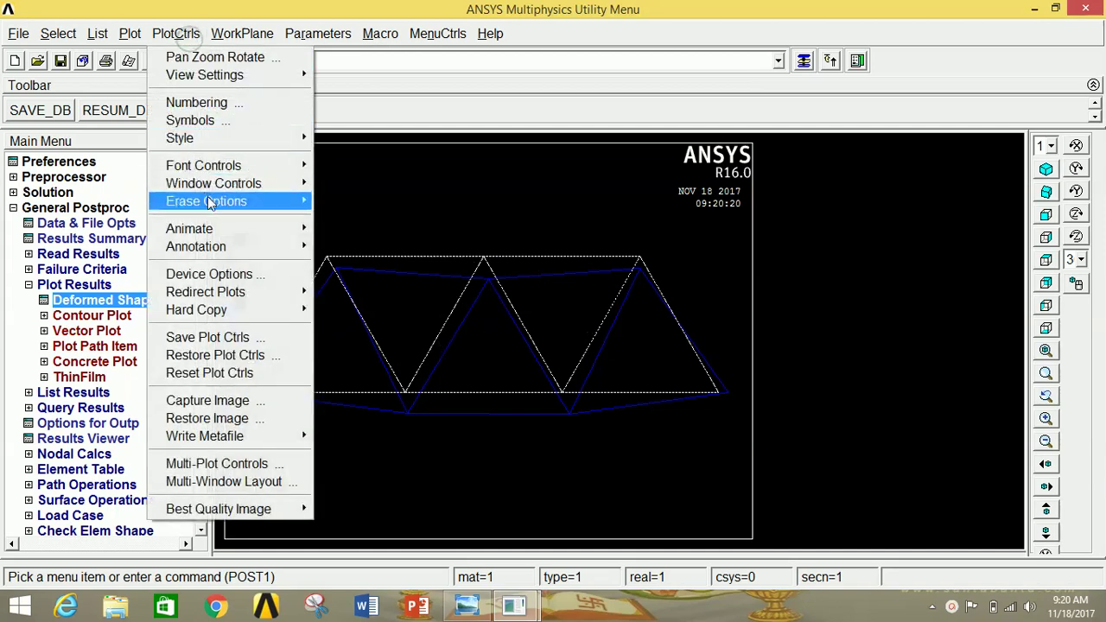
pyautogui.moveTo(210, 230)
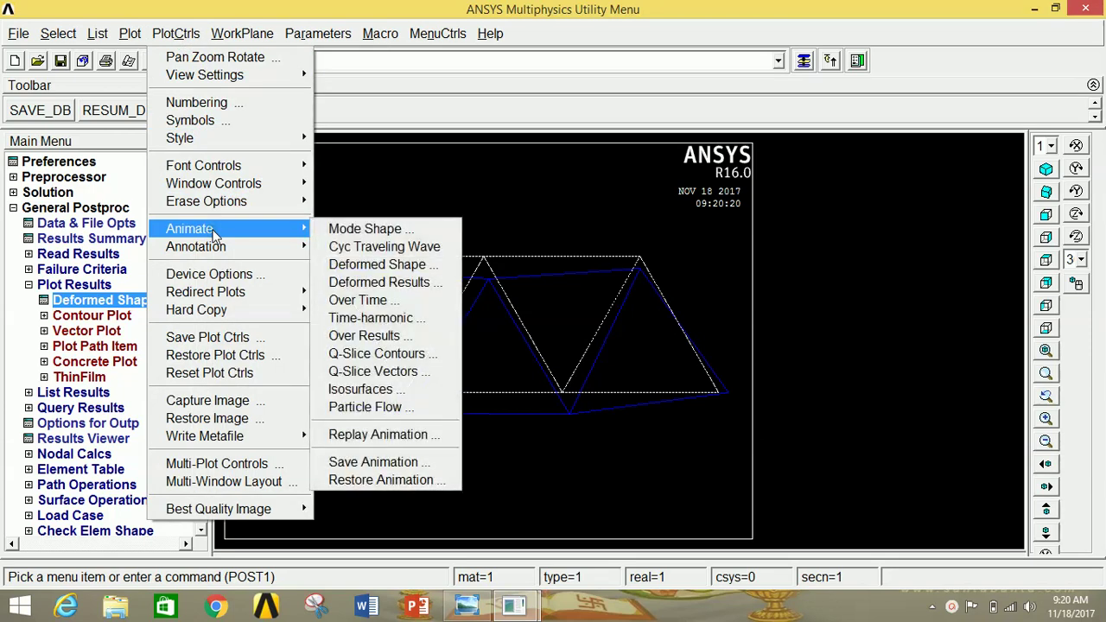
pyautogui.click(372, 264)
pyautogui.click(653, 332)
pyautogui.click(440, 415)
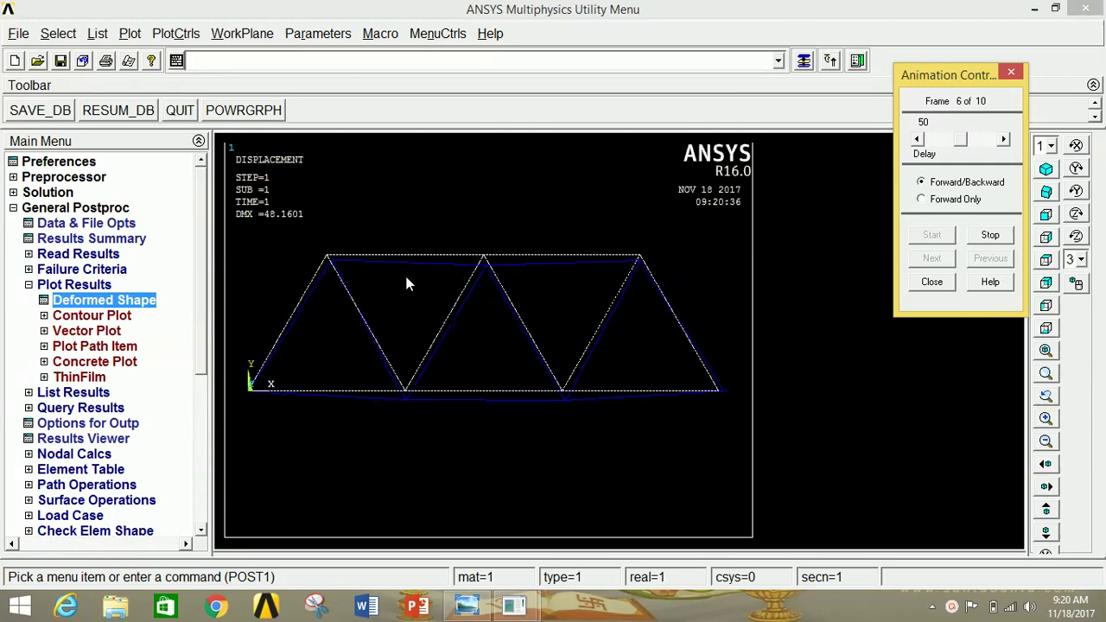
pyautogui.click(923, 283)
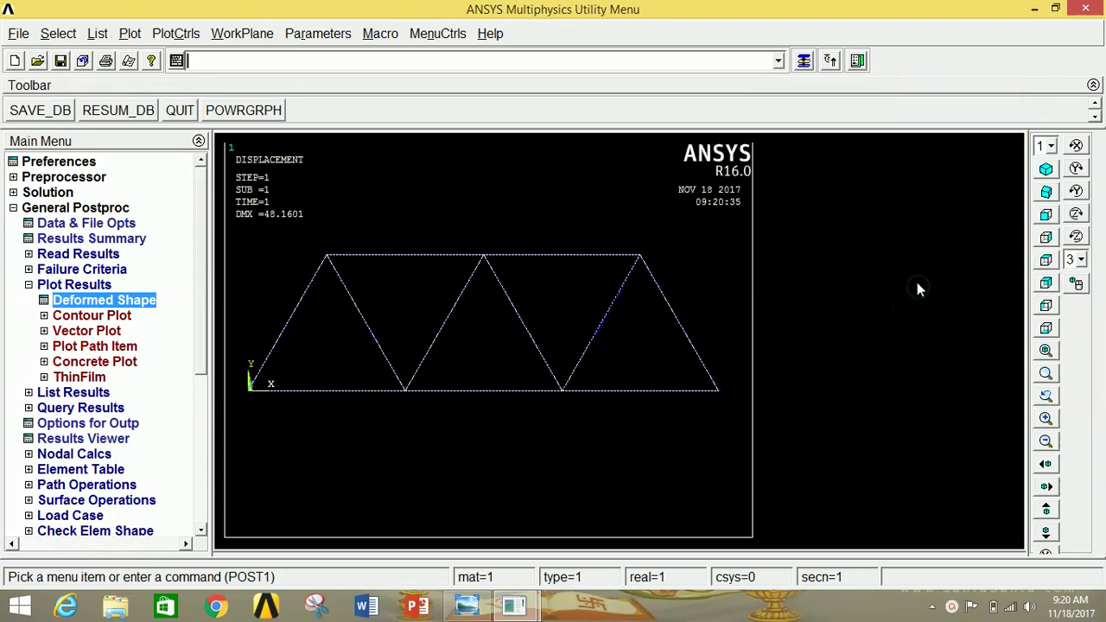
# Step: Plot the nodal solution contour of the displacement vector sum for the truss, showing the deformed shape only
pyautogui.click(94, 316)
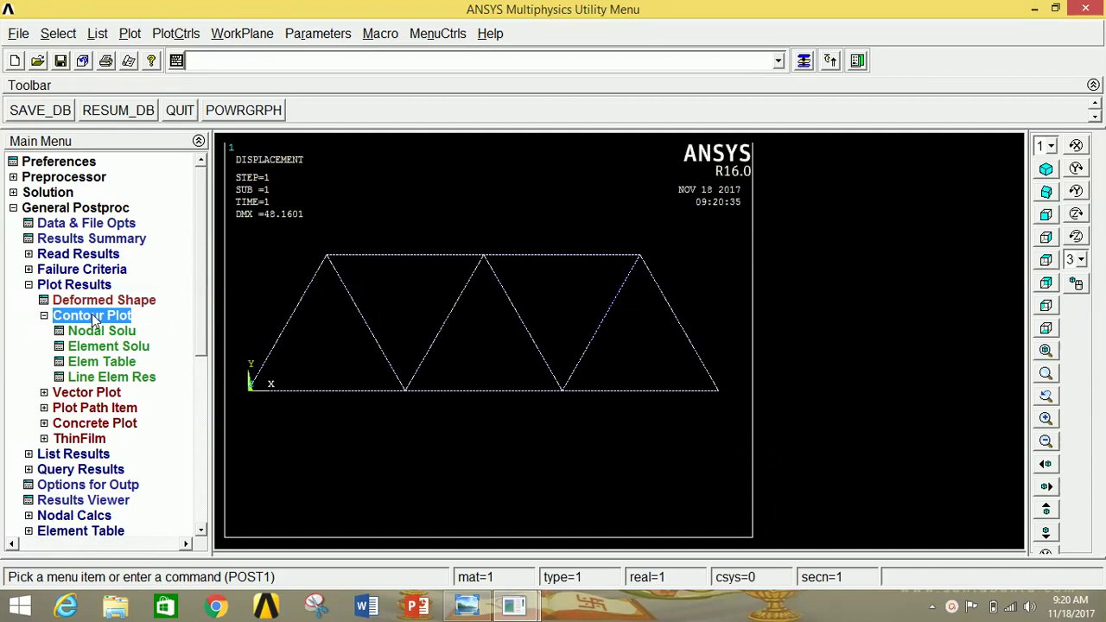
pyautogui.click(98, 333)
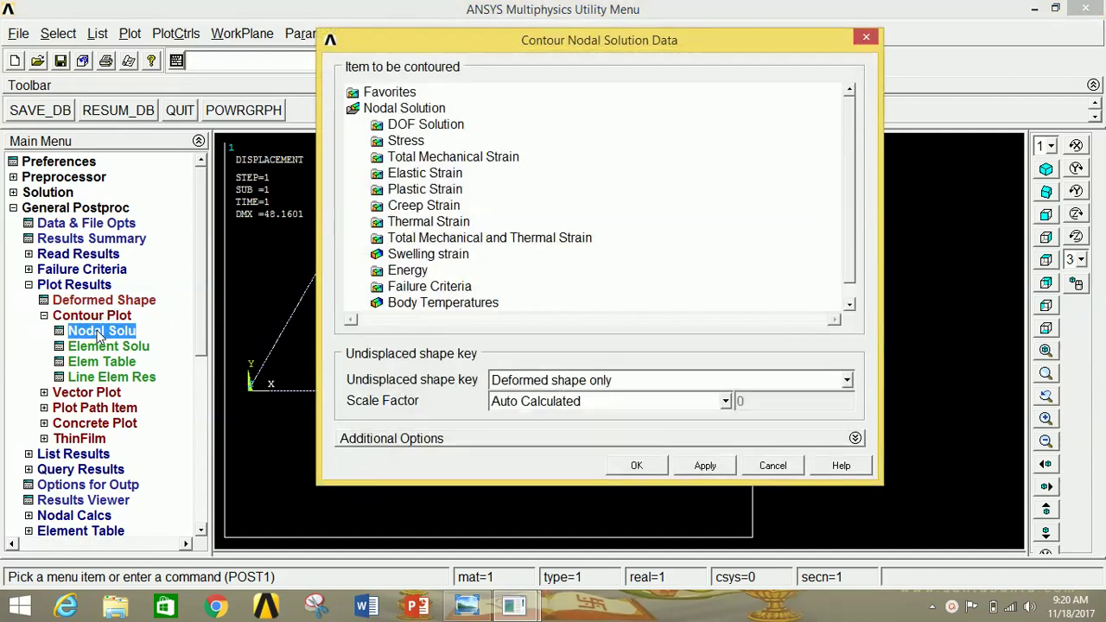
pyautogui.doubleClick(406, 127)
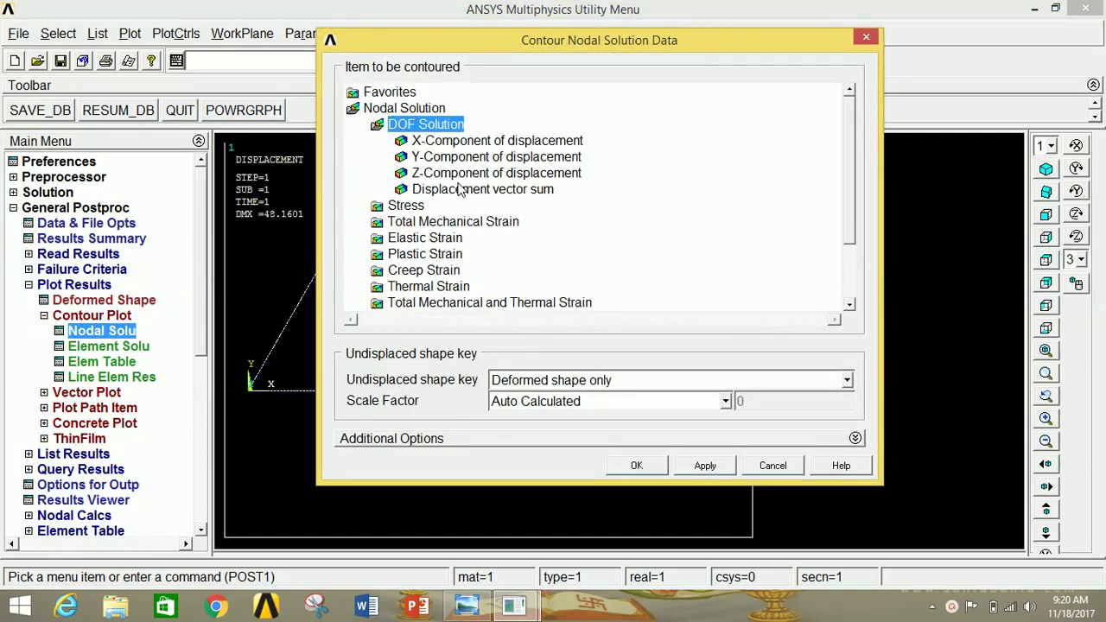
pyautogui.click(461, 192)
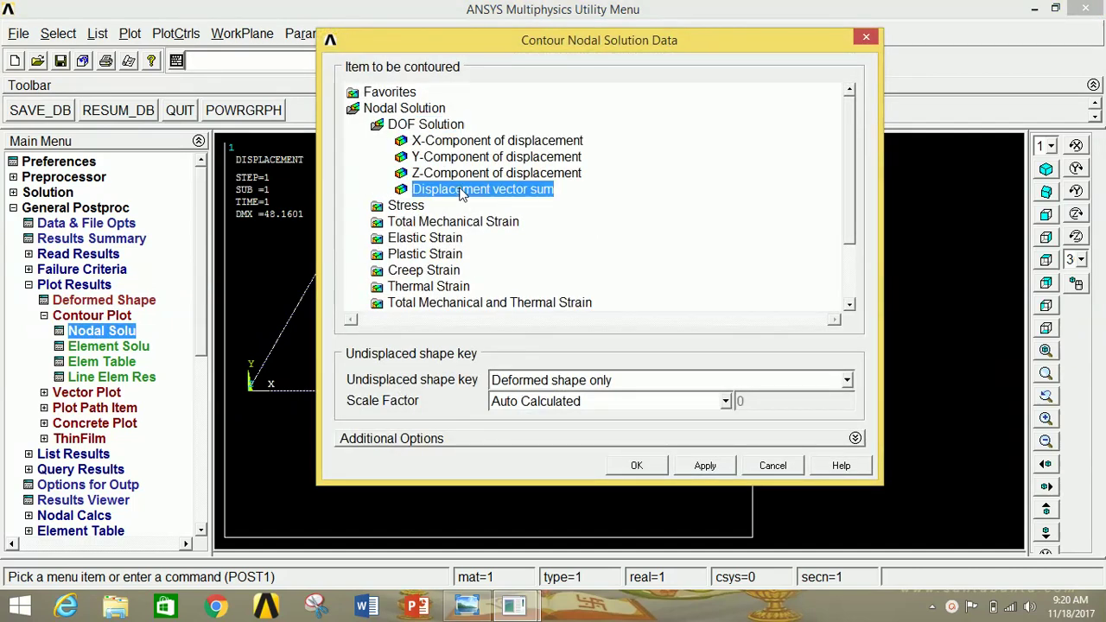
pyautogui.click(633, 466)
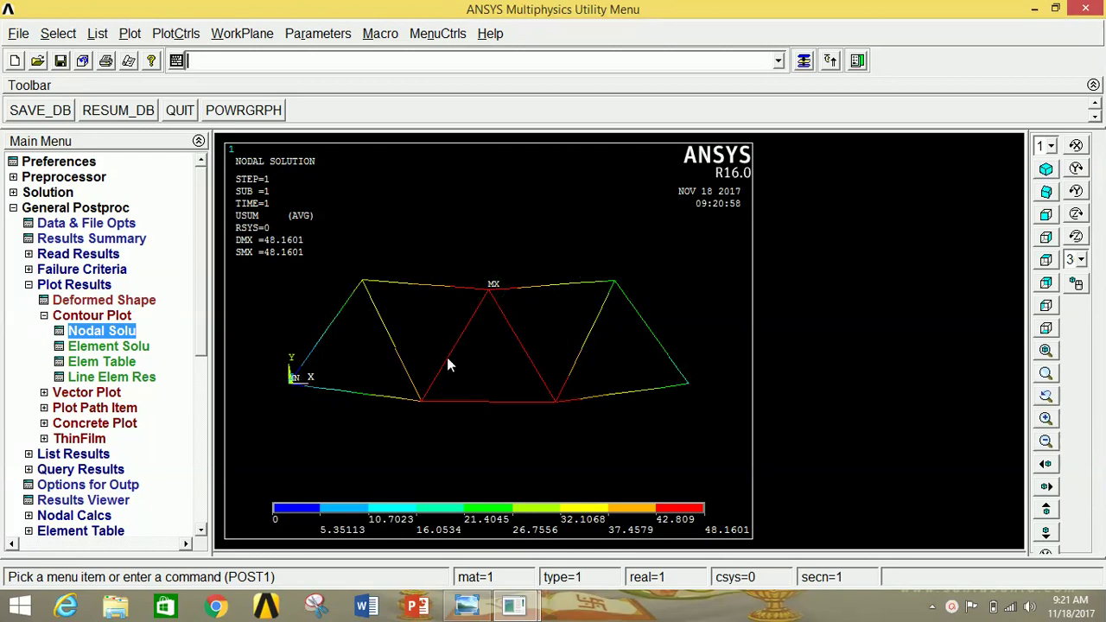
# Step: Plot the nodal solution contour of the von Mises stress for the truss, showing the deformed shape only
pyautogui.click(118, 337)
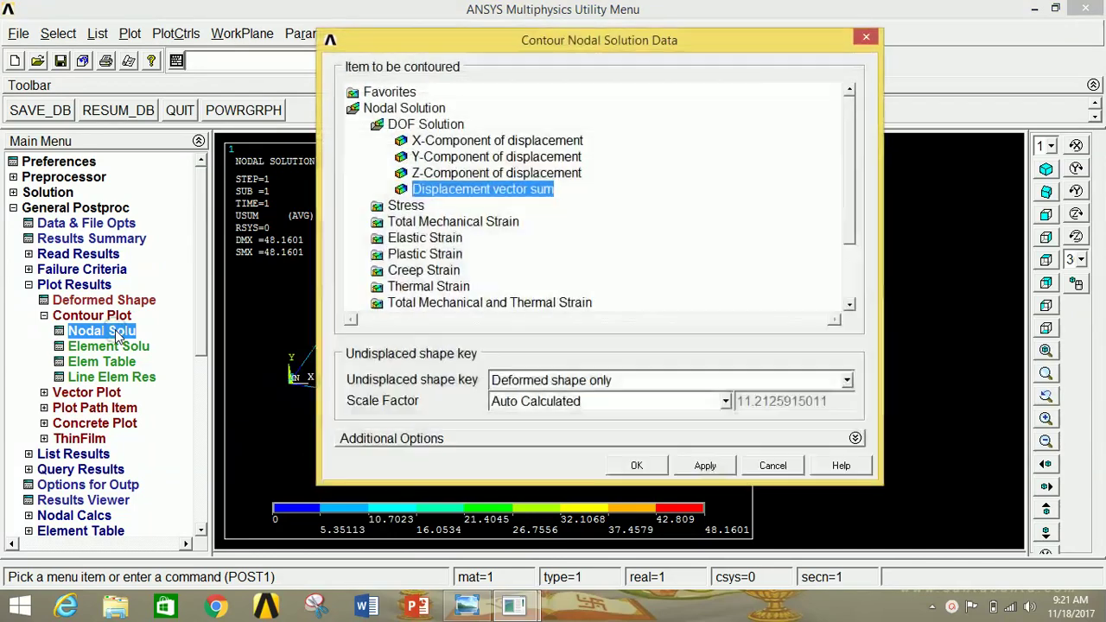
pyautogui.click(413, 210)
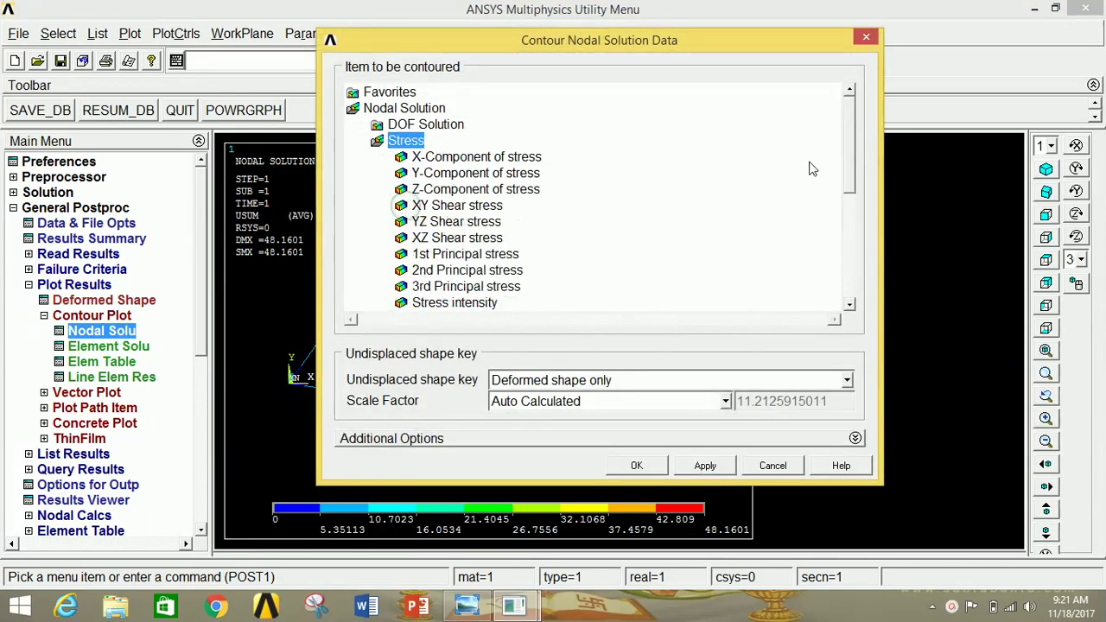
pyautogui.scroll(-3, 847, 163)
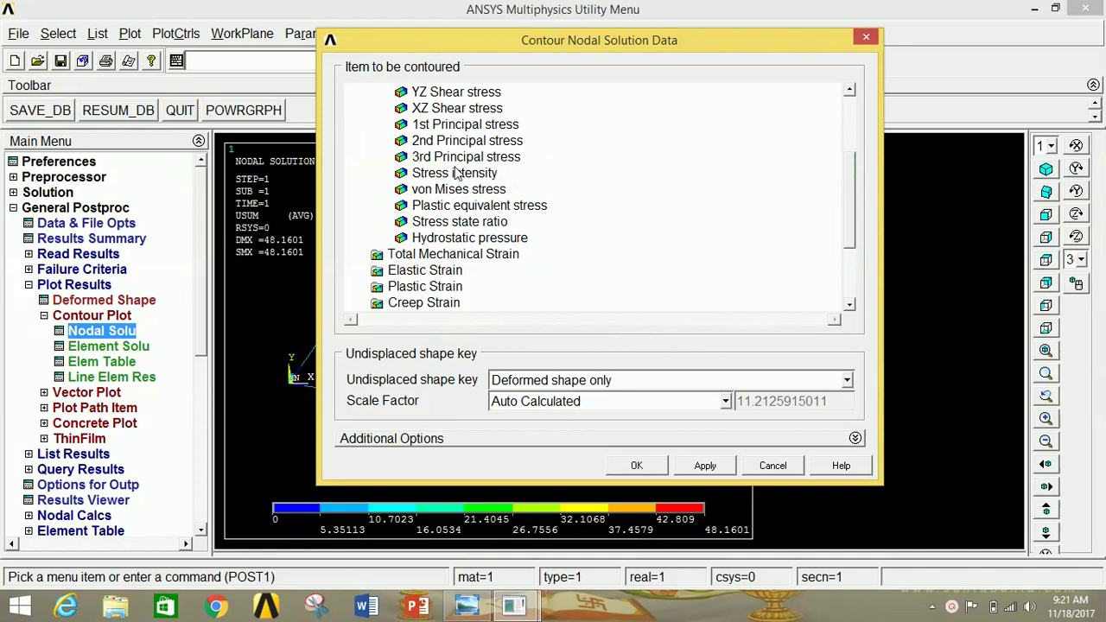
pyautogui.click(456, 190)
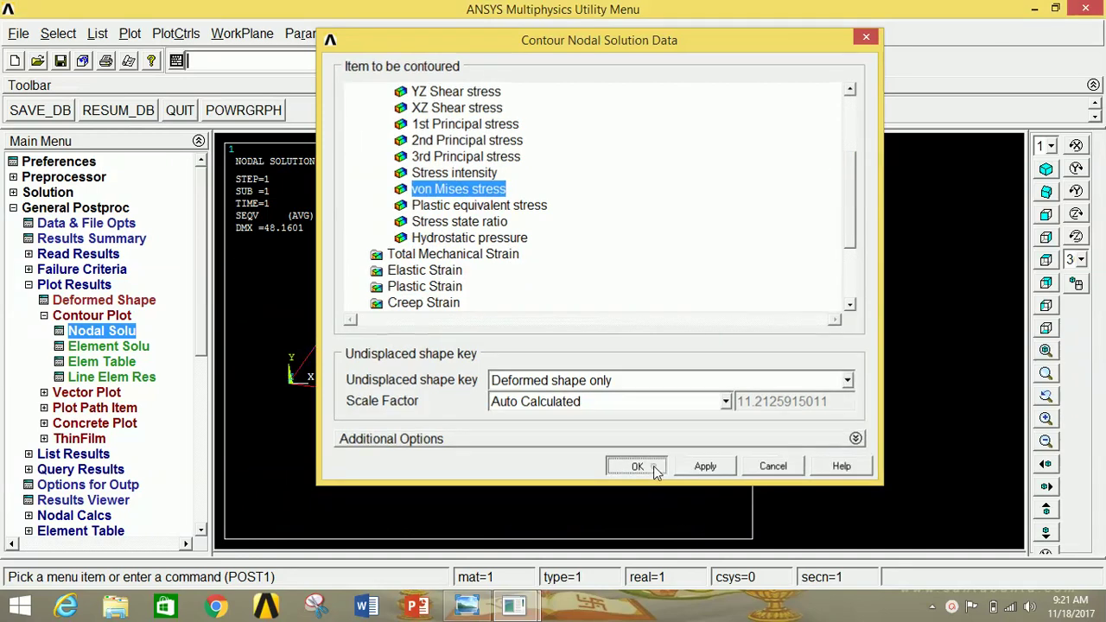
pyautogui.click(654, 466)
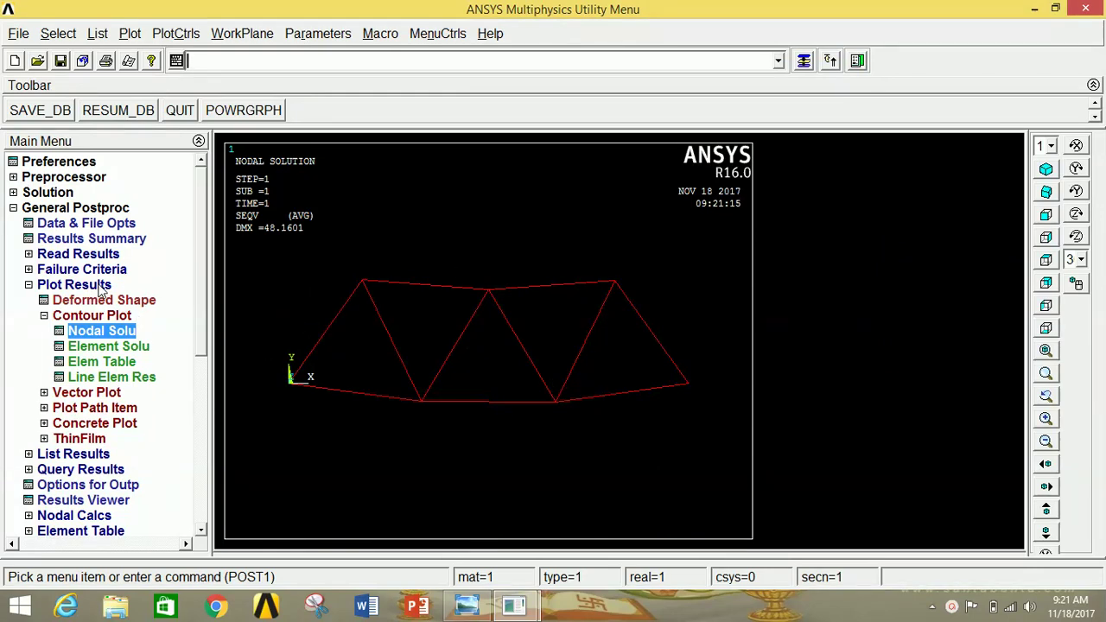
# Step: List the nodal solution for the displacement vector sum, review the displacements per node and close the listing
pyautogui.click(29, 284)
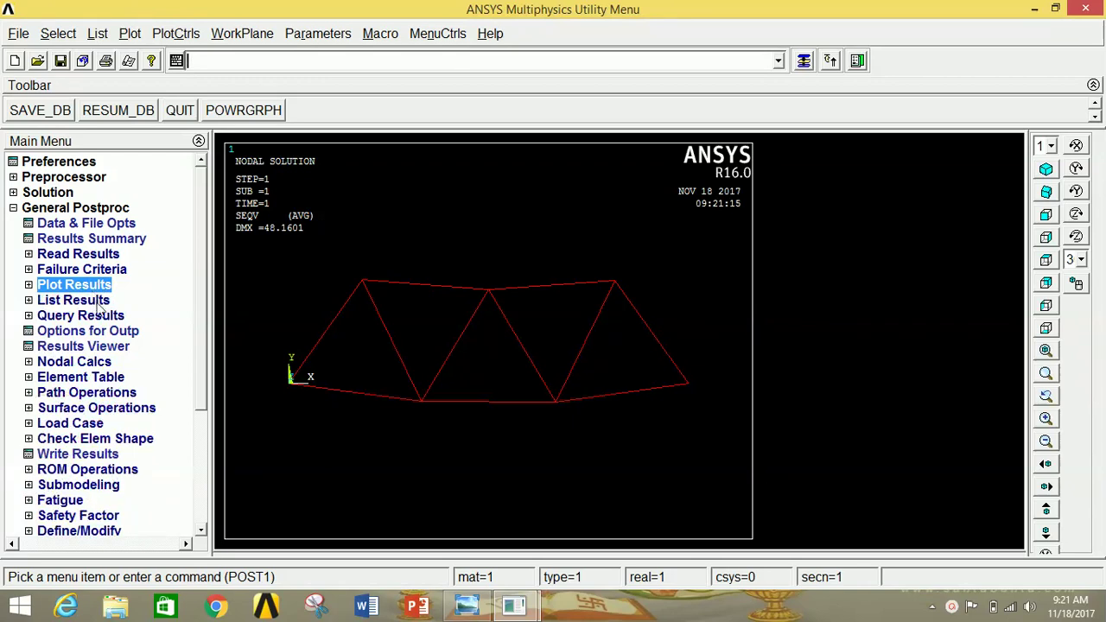
pyautogui.click(97, 301)
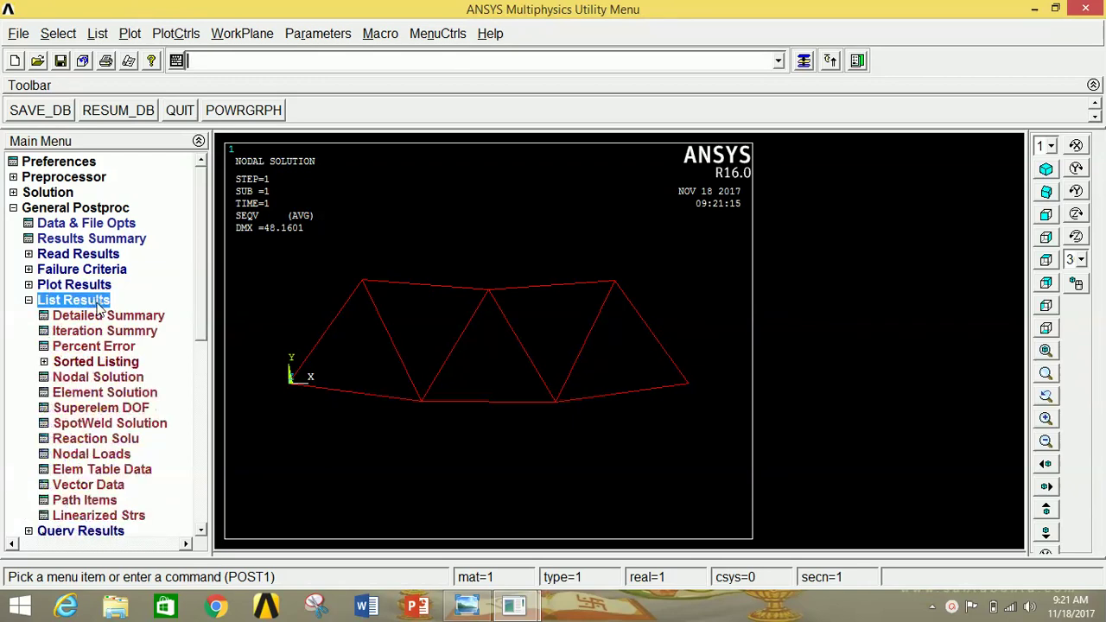
pyautogui.click(97, 377)
pyautogui.click(476, 231)
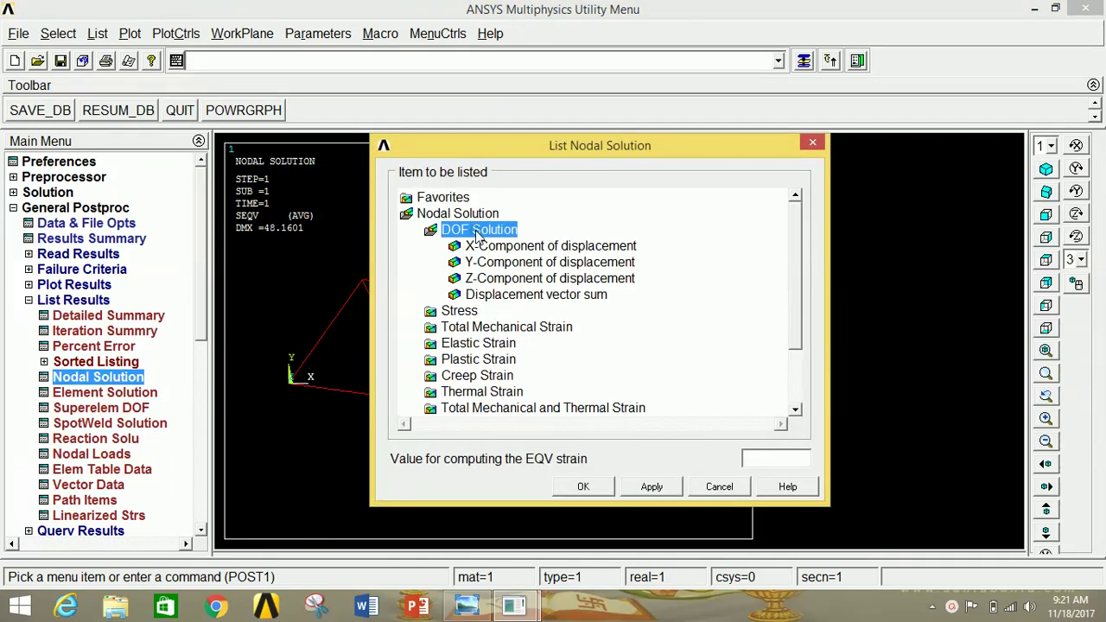
pyautogui.click(524, 295)
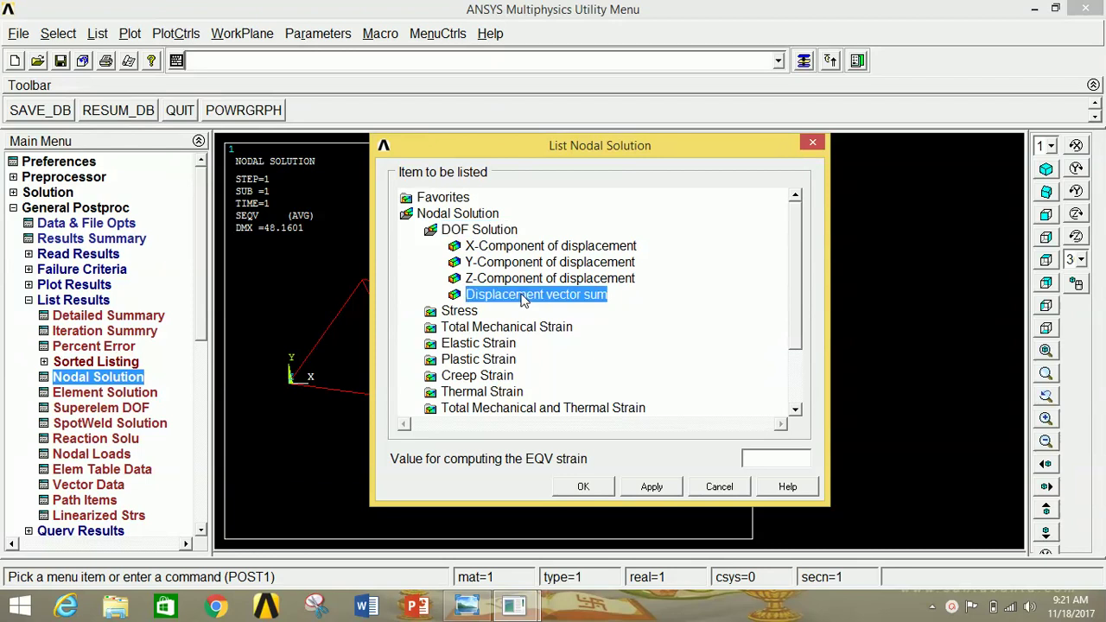
pyautogui.click(583, 487)
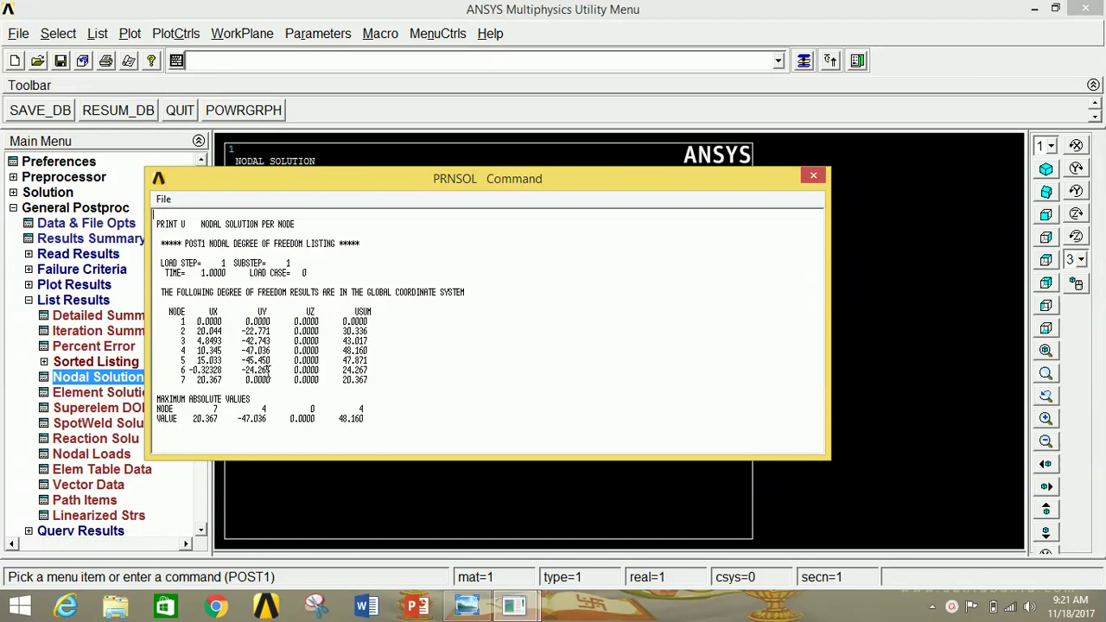
pyautogui.click(813, 176)
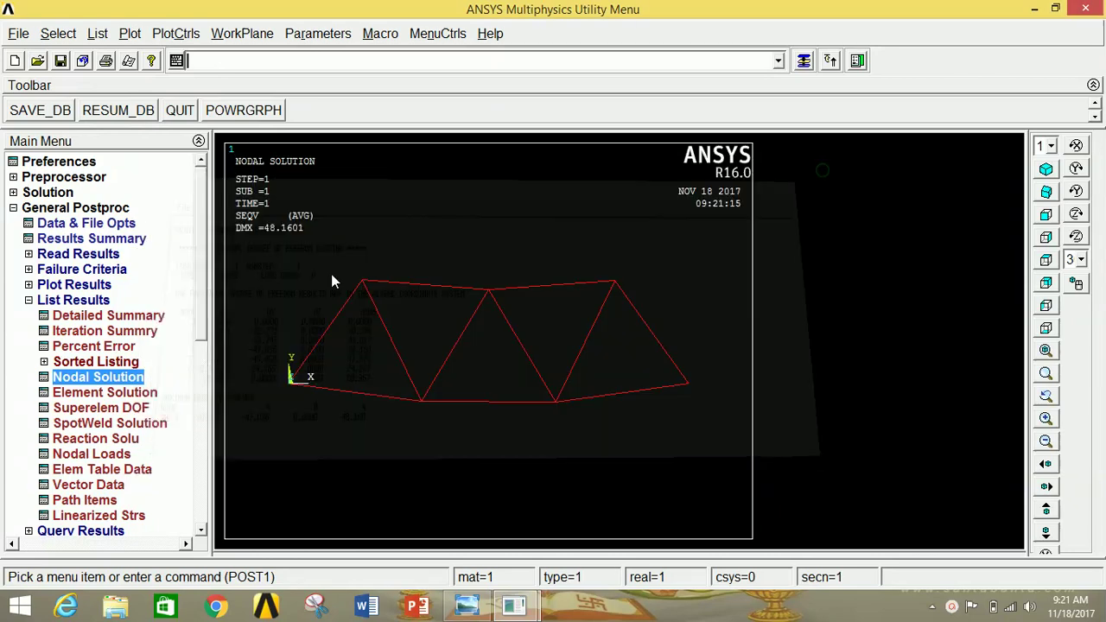
pyautogui.click(122, 381)
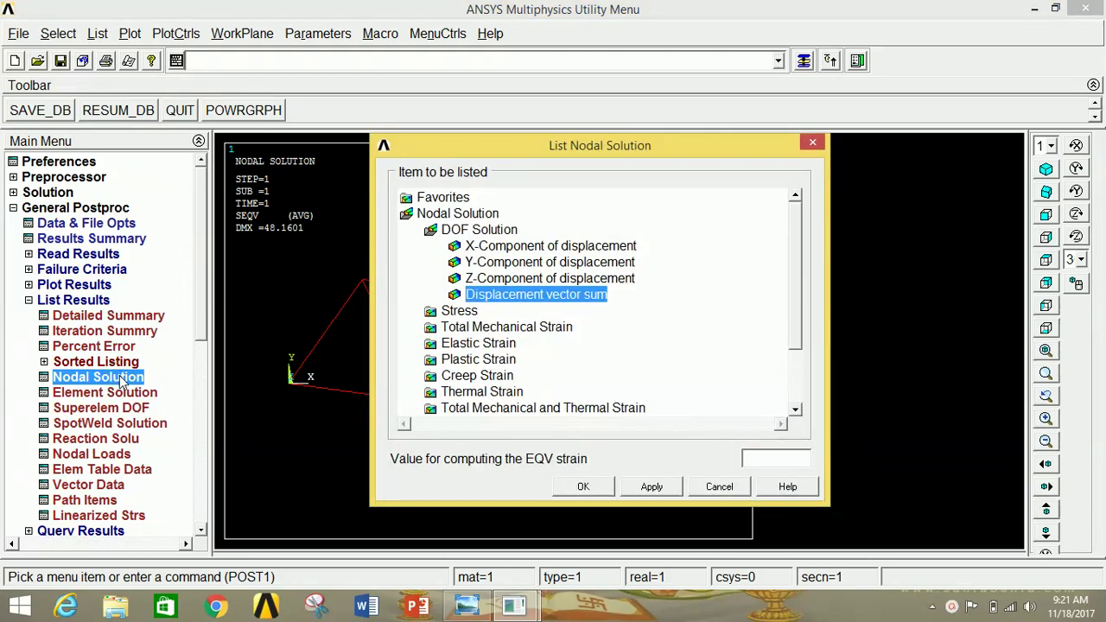
pyautogui.click(812, 142)
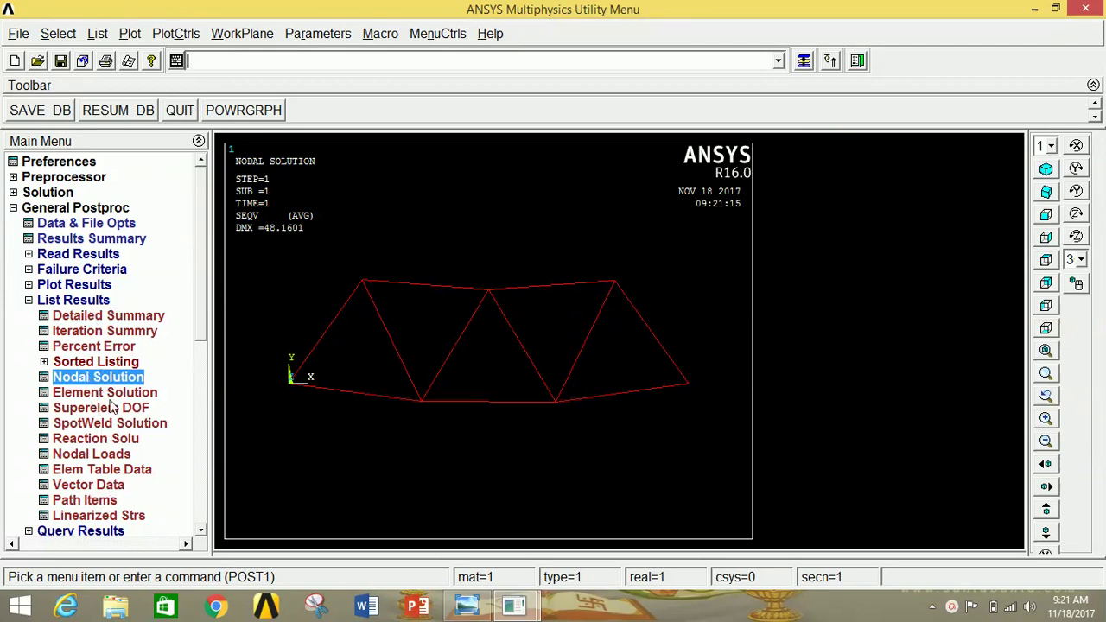
# Step: List the reaction solution for all items, review the support reactions and close the listing
pyautogui.click(97, 439)
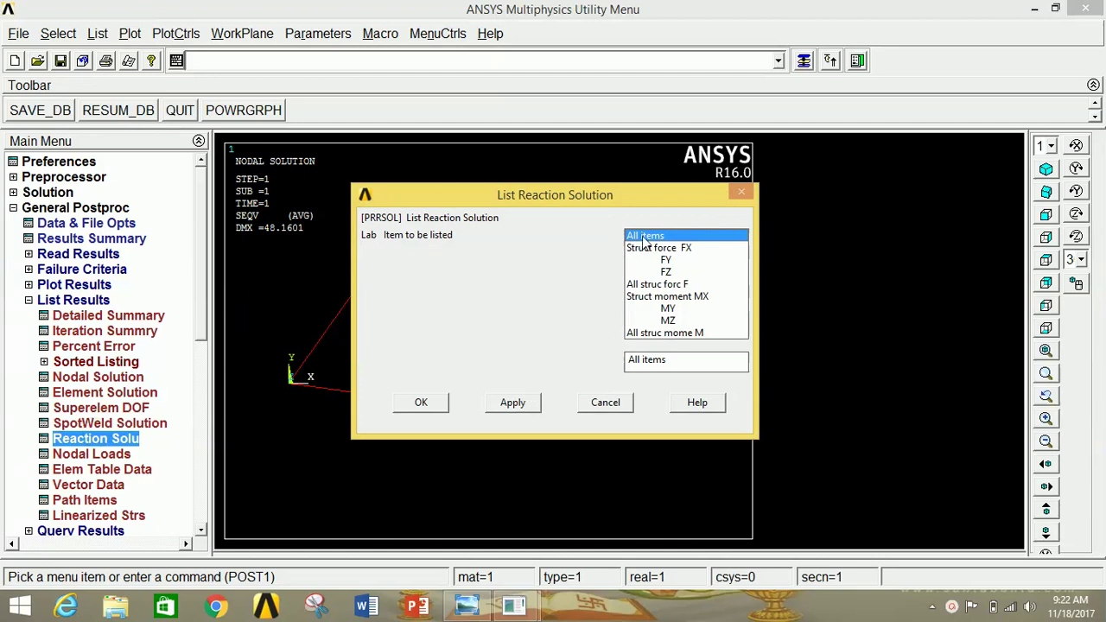
pyautogui.click(414, 406)
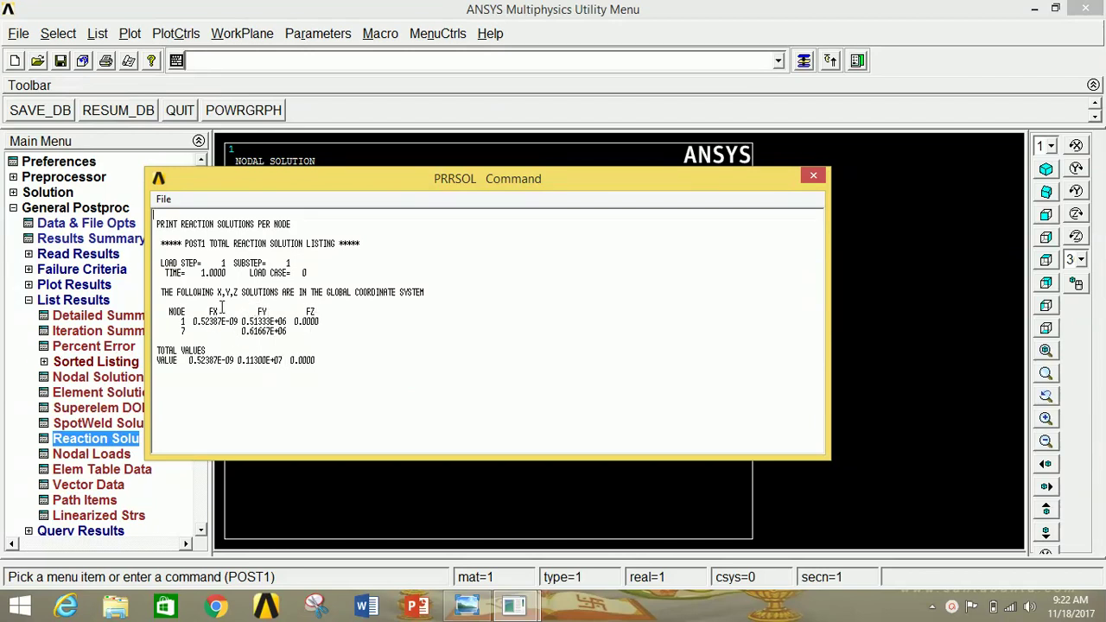
pyautogui.click(811, 176)
# Step: List the nodal loads for all items on all selected nodes, review them and close the listing
pyautogui.click(89, 301)
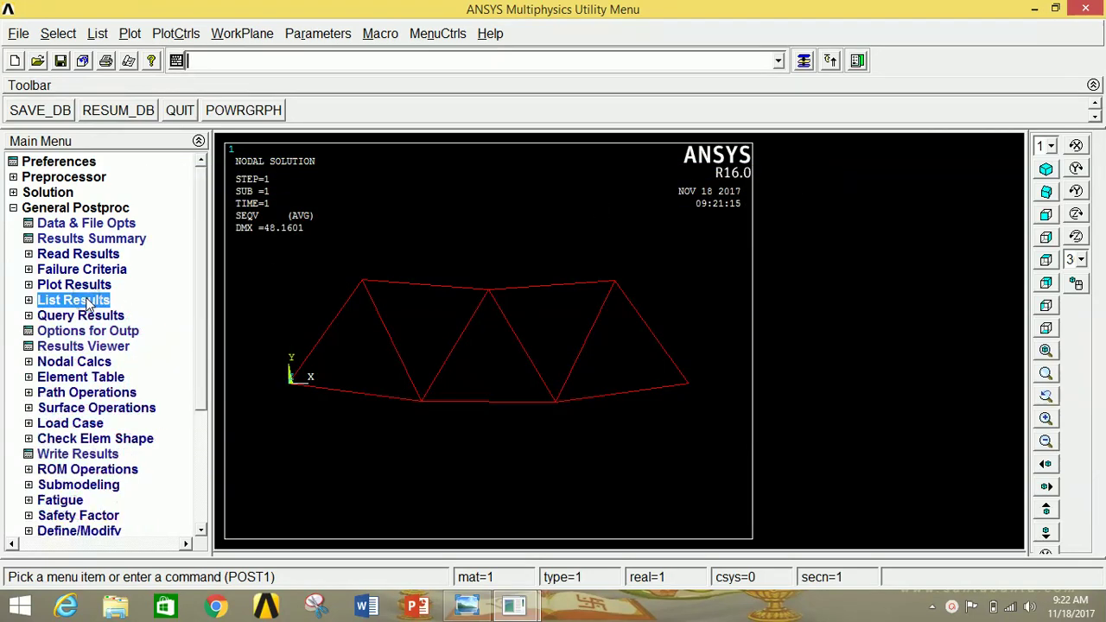
pyautogui.click(87, 303)
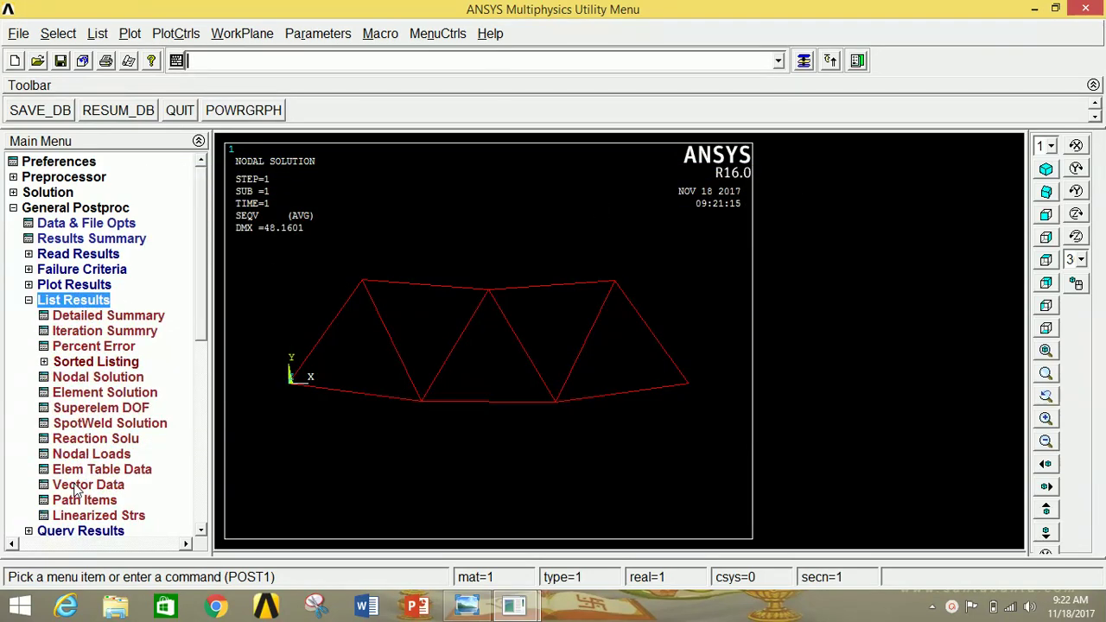
pyautogui.click(84, 455)
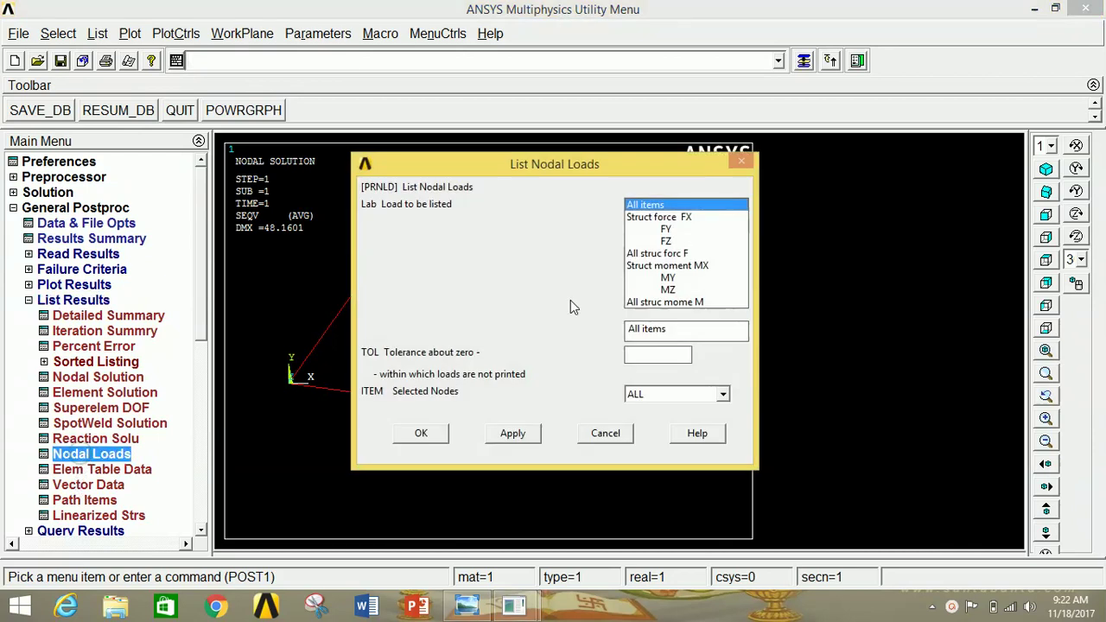
pyautogui.click(422, 434)
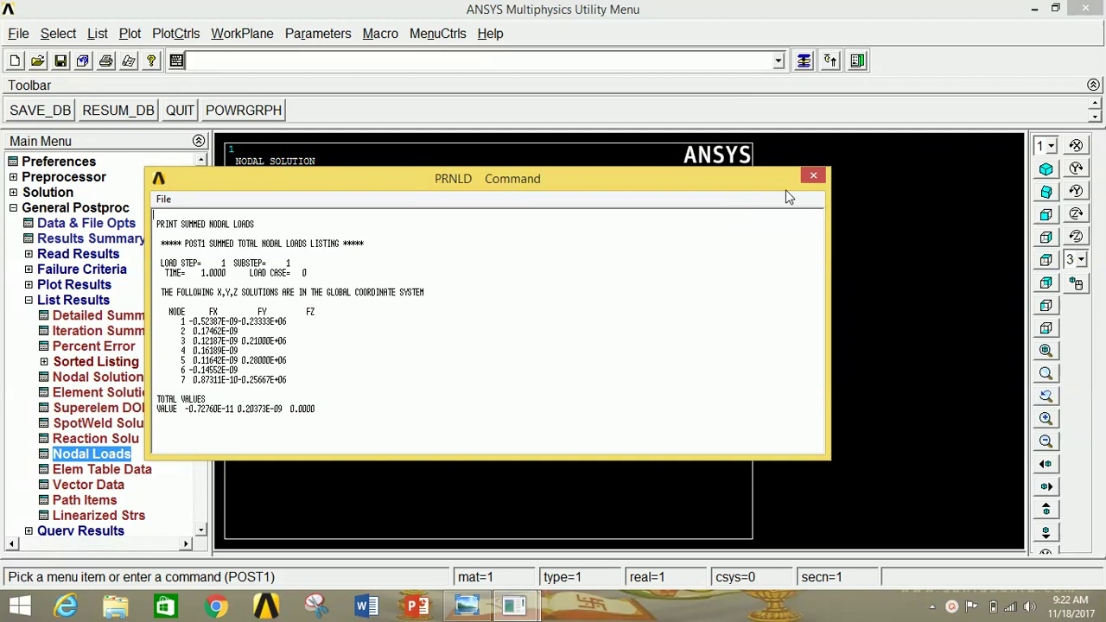
pyautogui.click(818, 177)
pyautogui.click(101, 302)
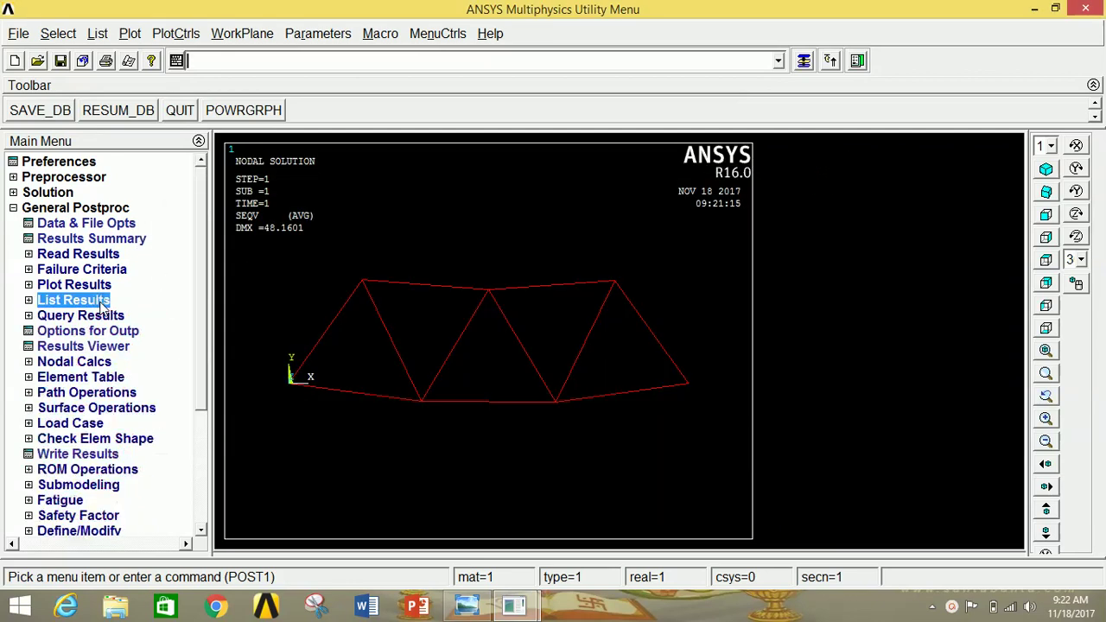